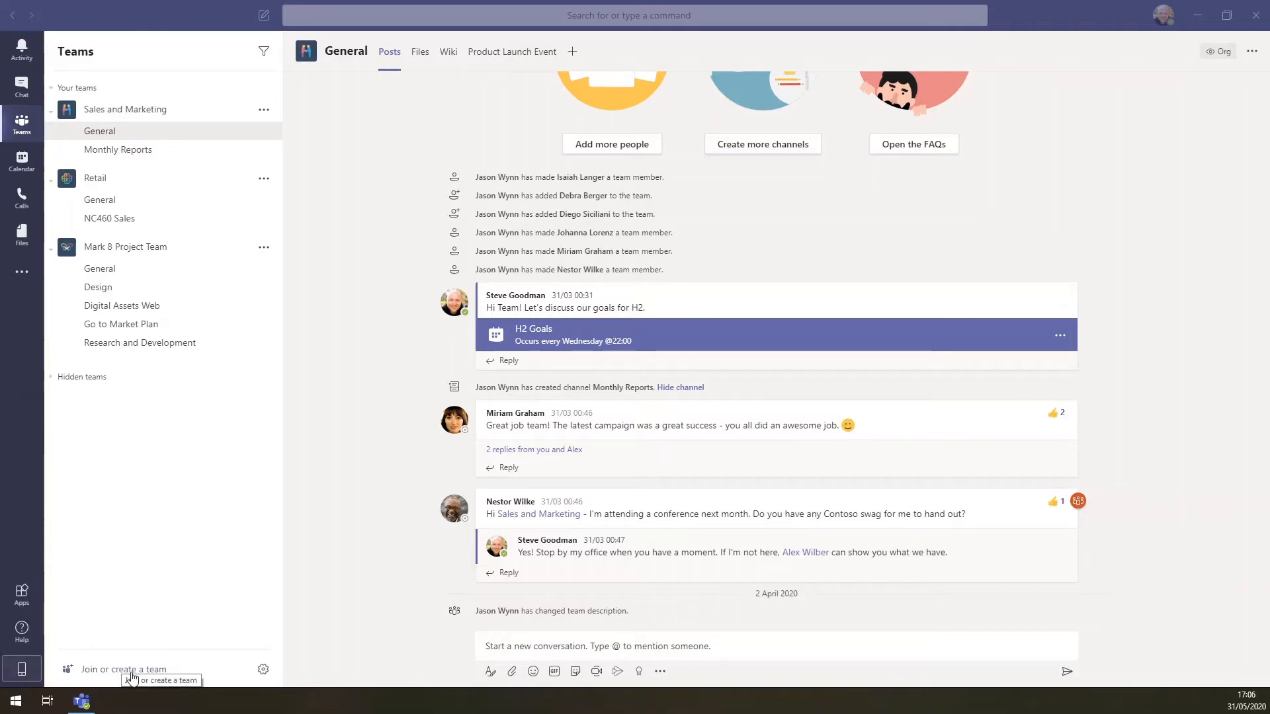
- Start building a new org-wide team from scratch and name it "Practical 365"
click(131, 672)
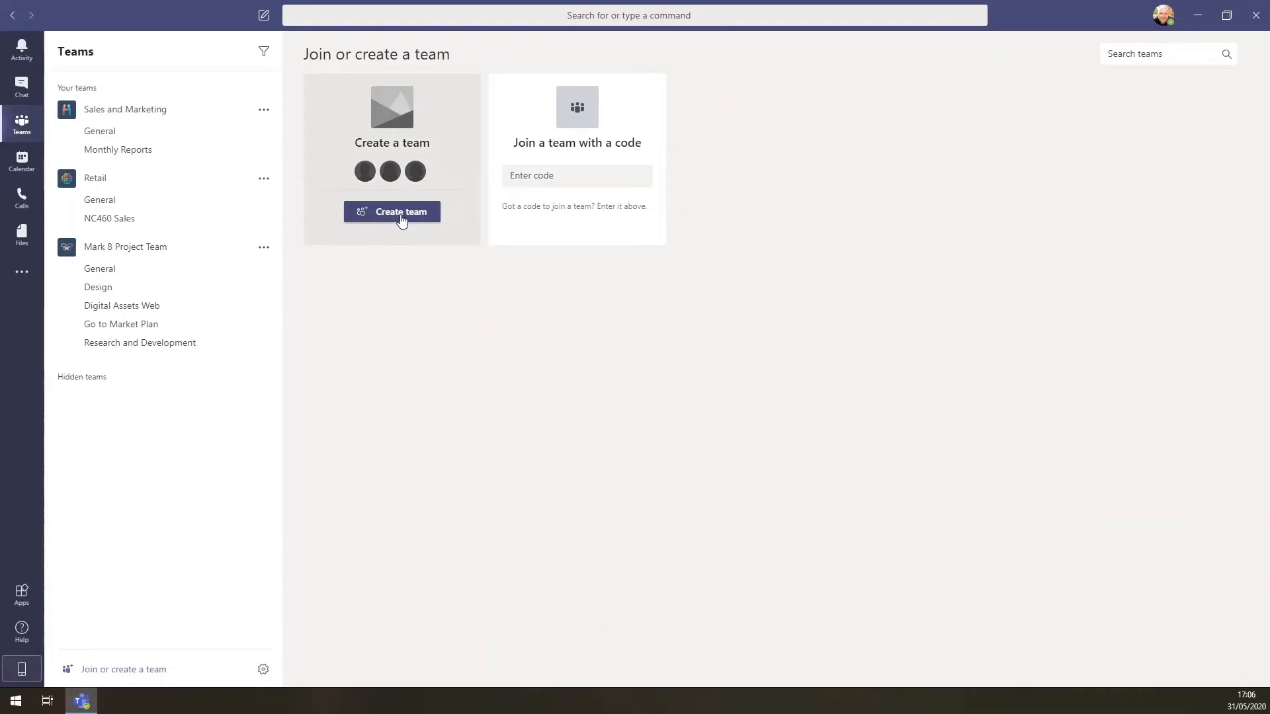
click(401, 218)
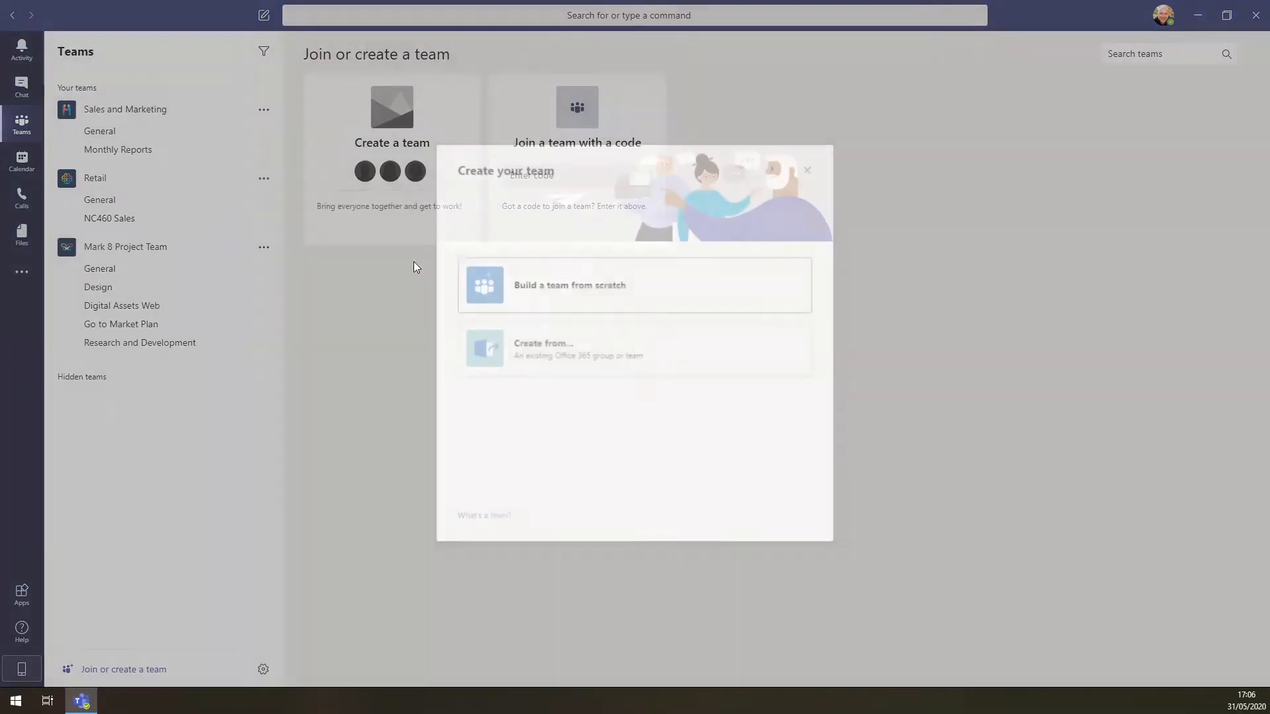
click(578, 297)
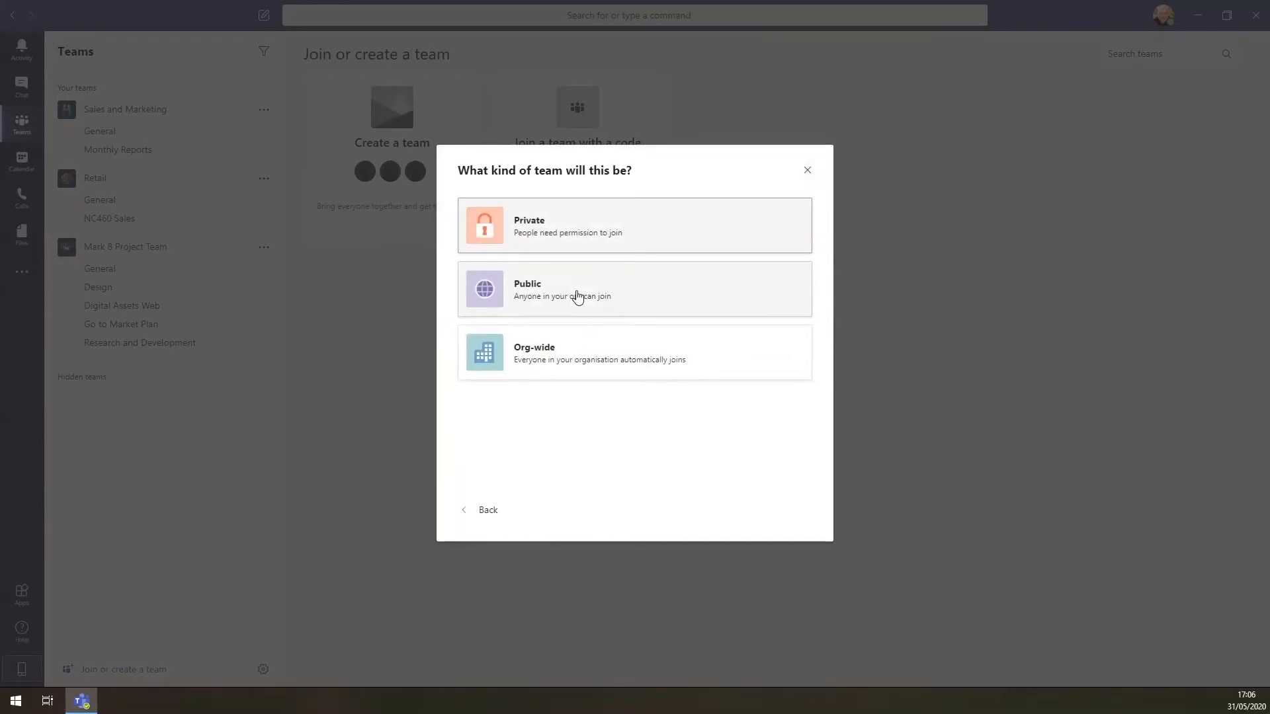
click(590, 369)
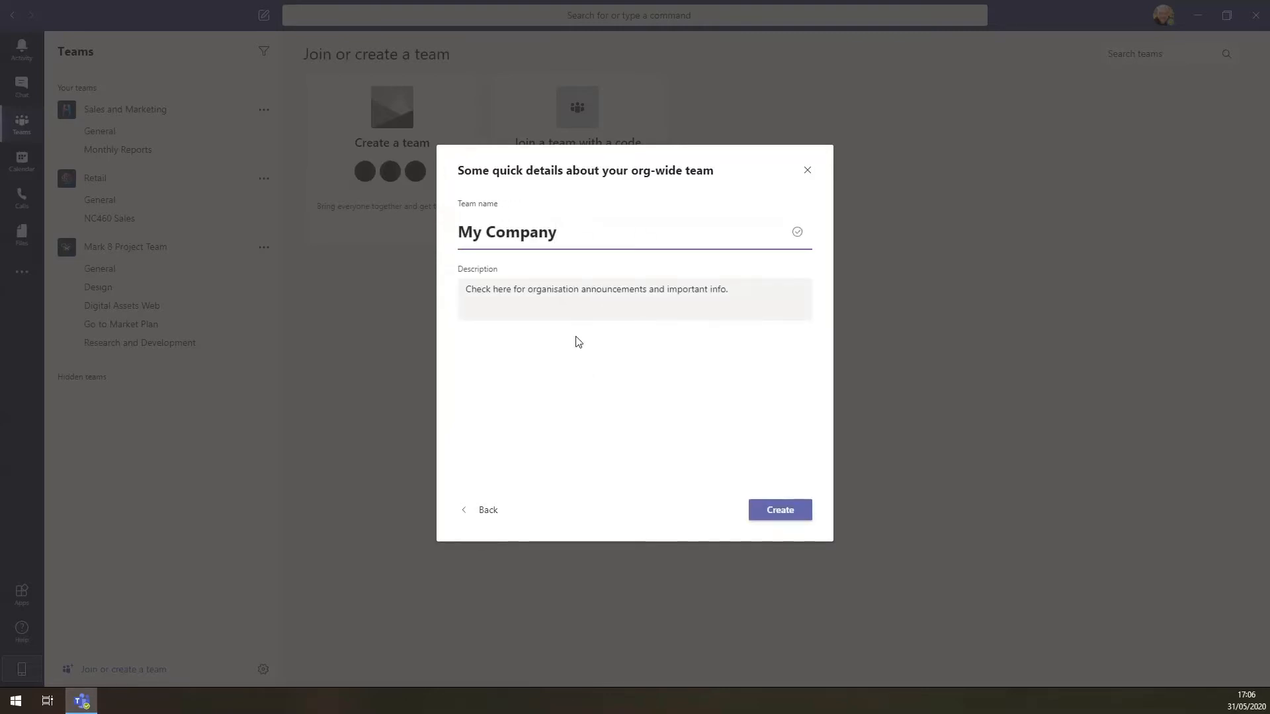
triple_click(615, 241)
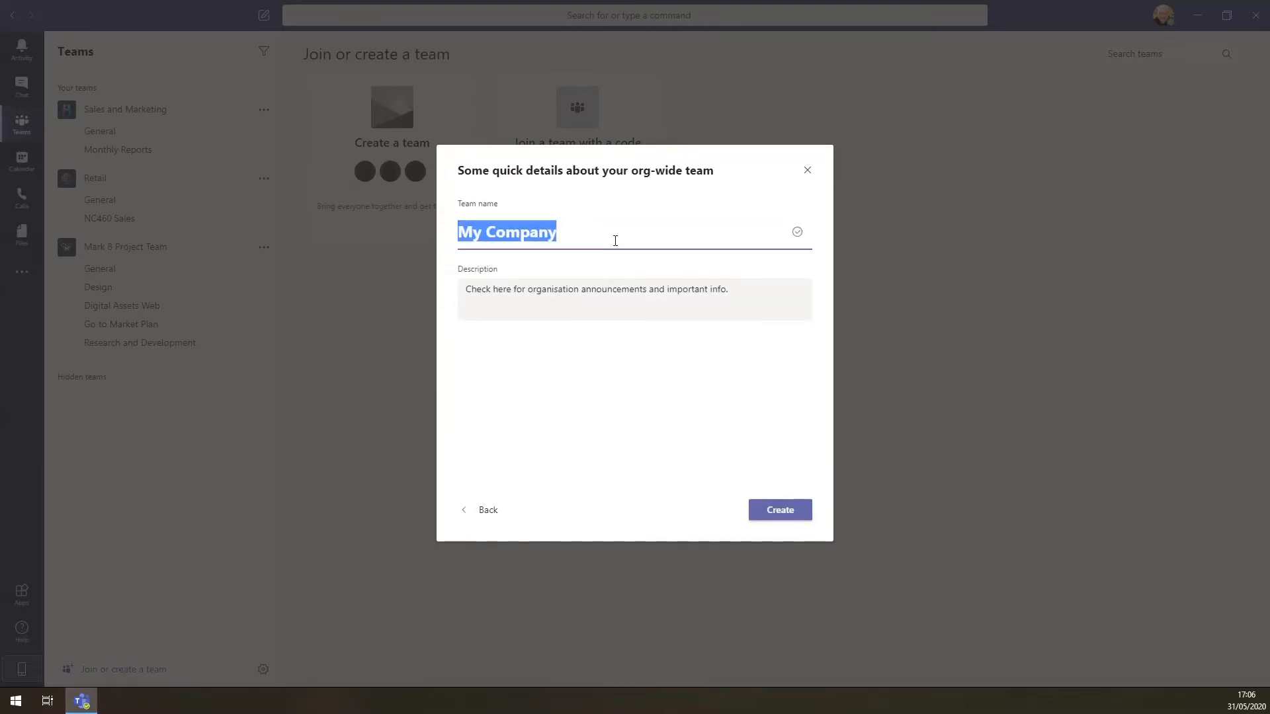
text(Practical 365)
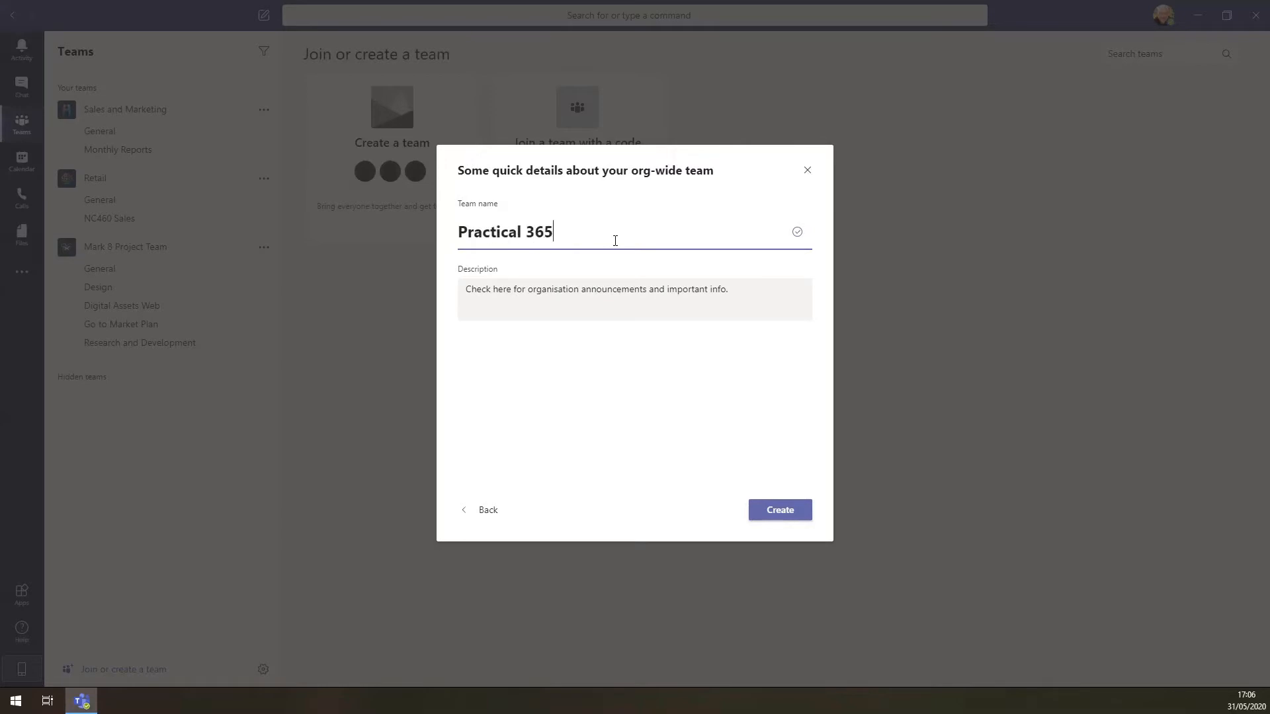
key(Tab)
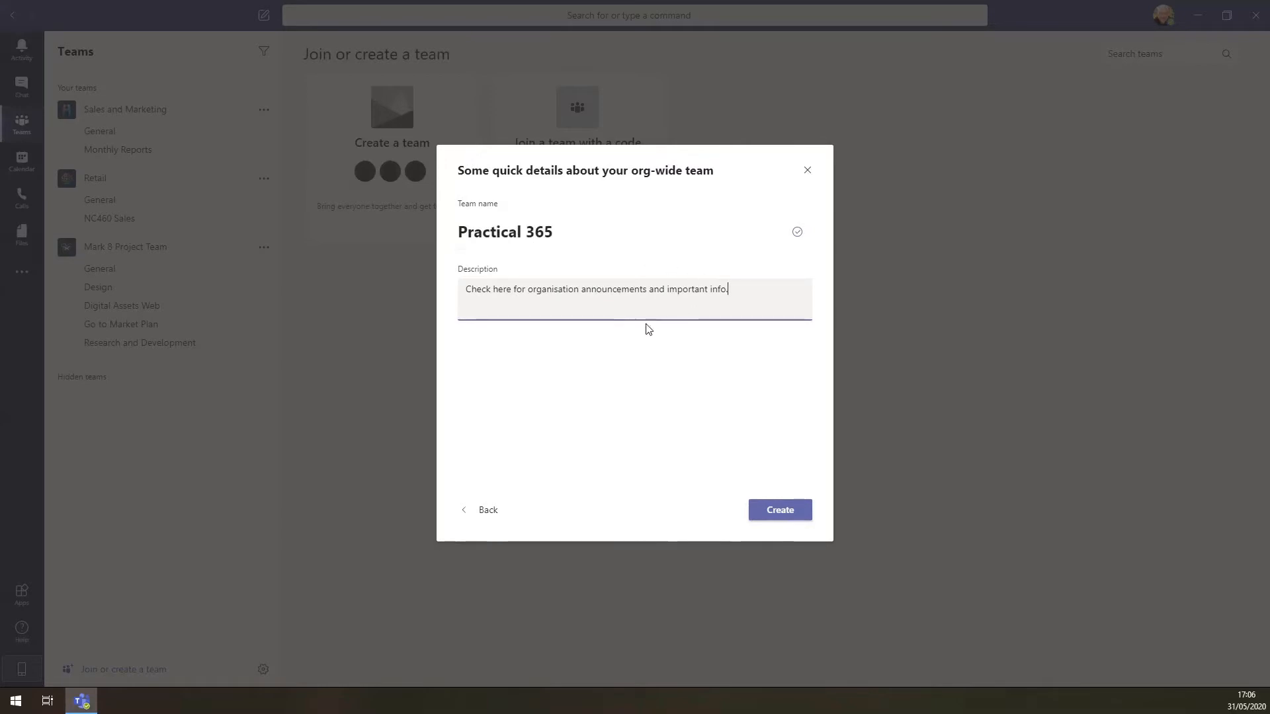
- Set the description to "Check here for organisation announcements, important info or just drop into the watercooler channel for a quick chat" and create the team
double_click(656, 289)
key(BackSpace)
text(, important info or just drop into )
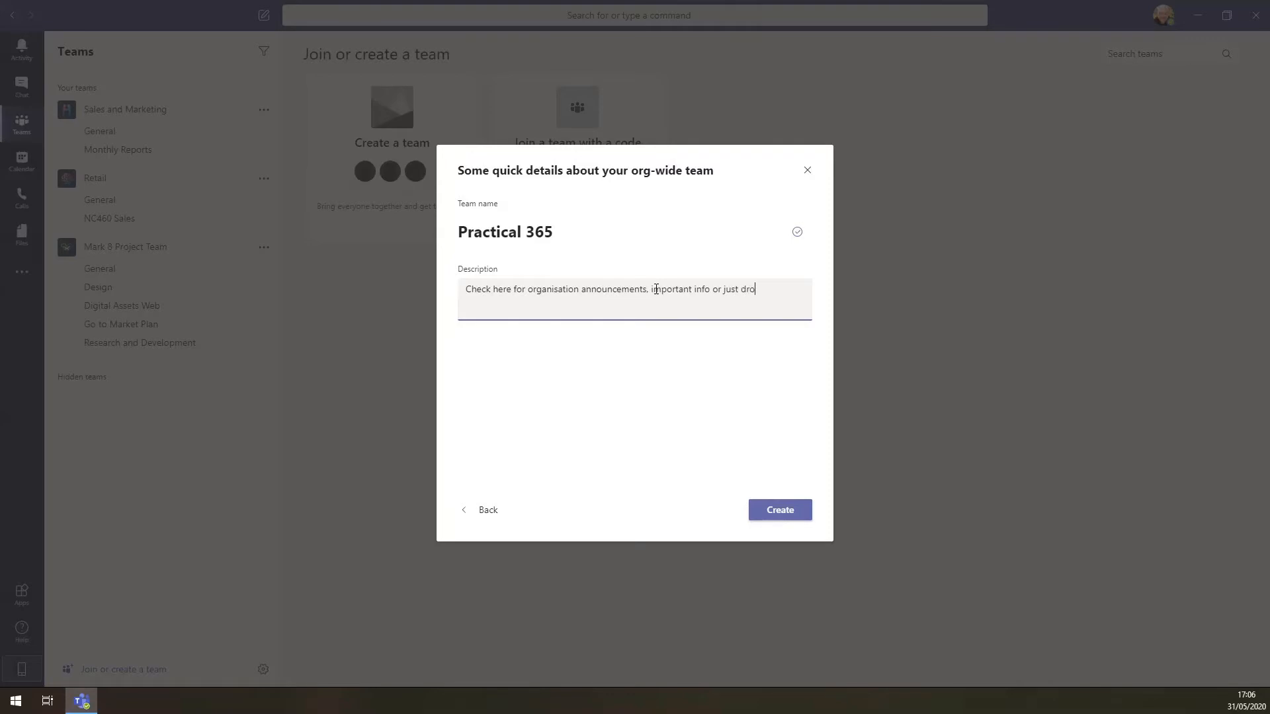
text(the water)
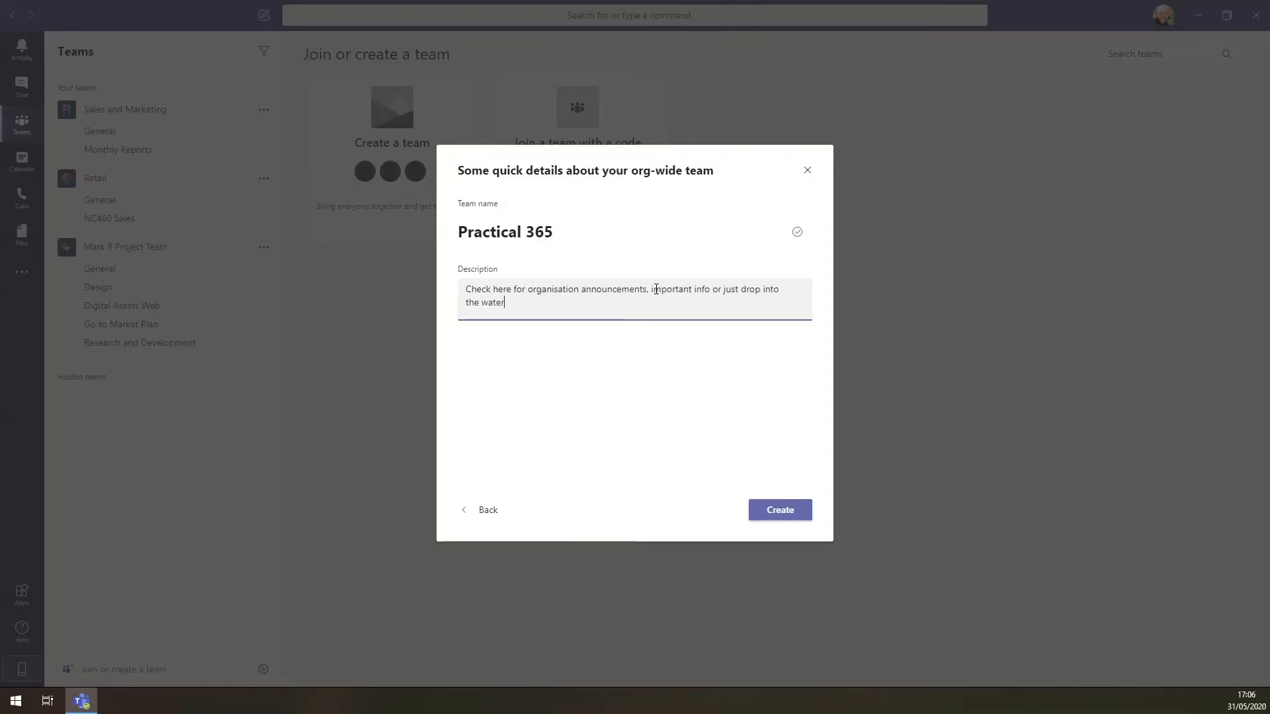
text(cooler channel for a quick chat)
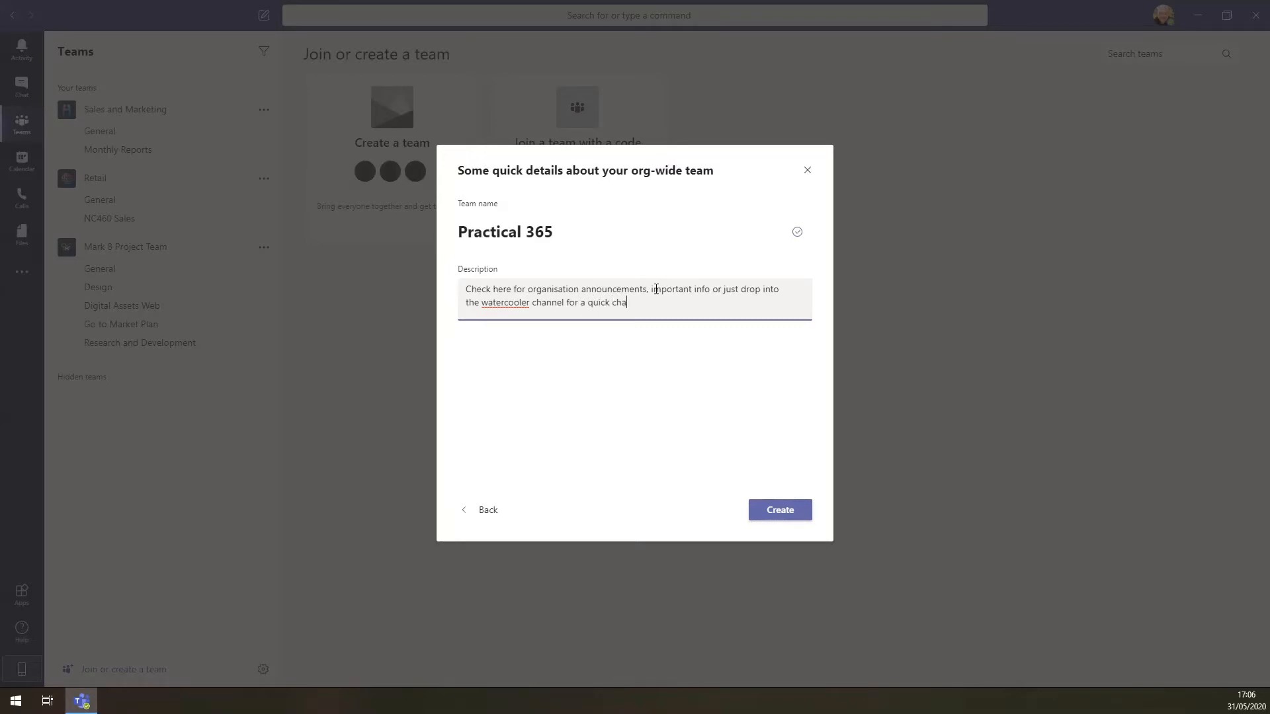
click(780, 510)
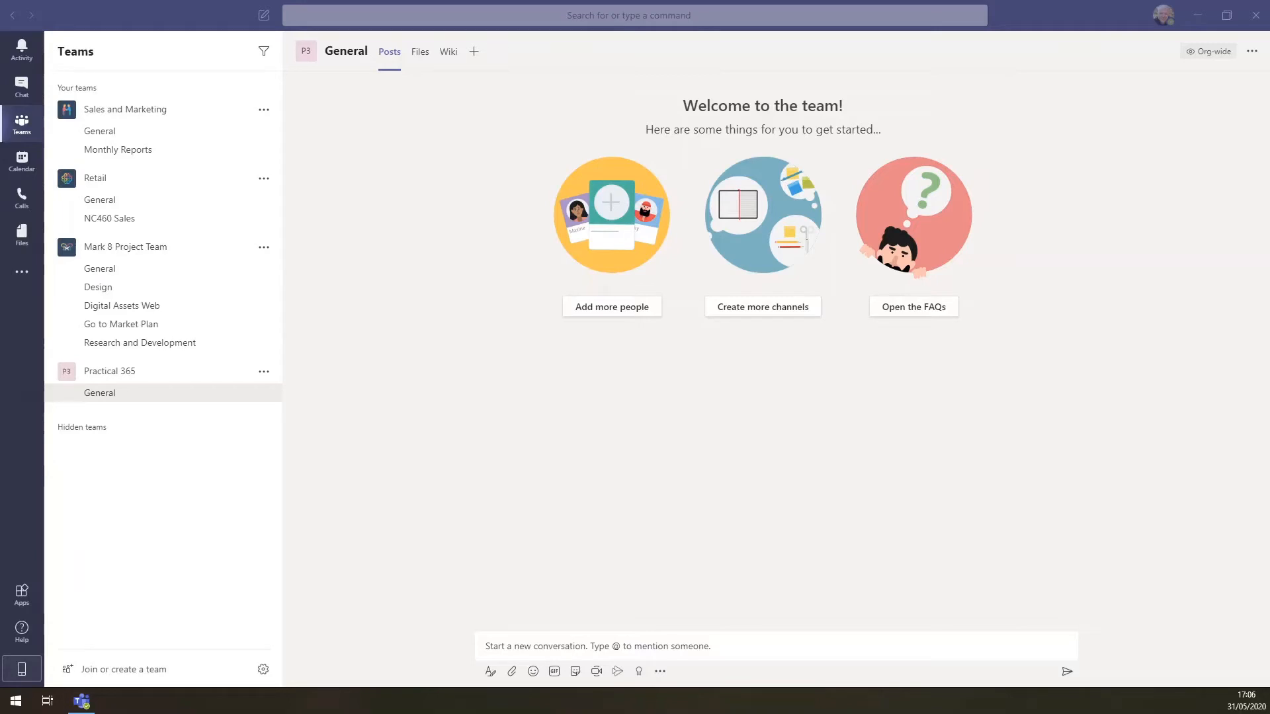
- Open the management settings of the Practical 365 team and view the options for changing the team picture
click(264, 375)
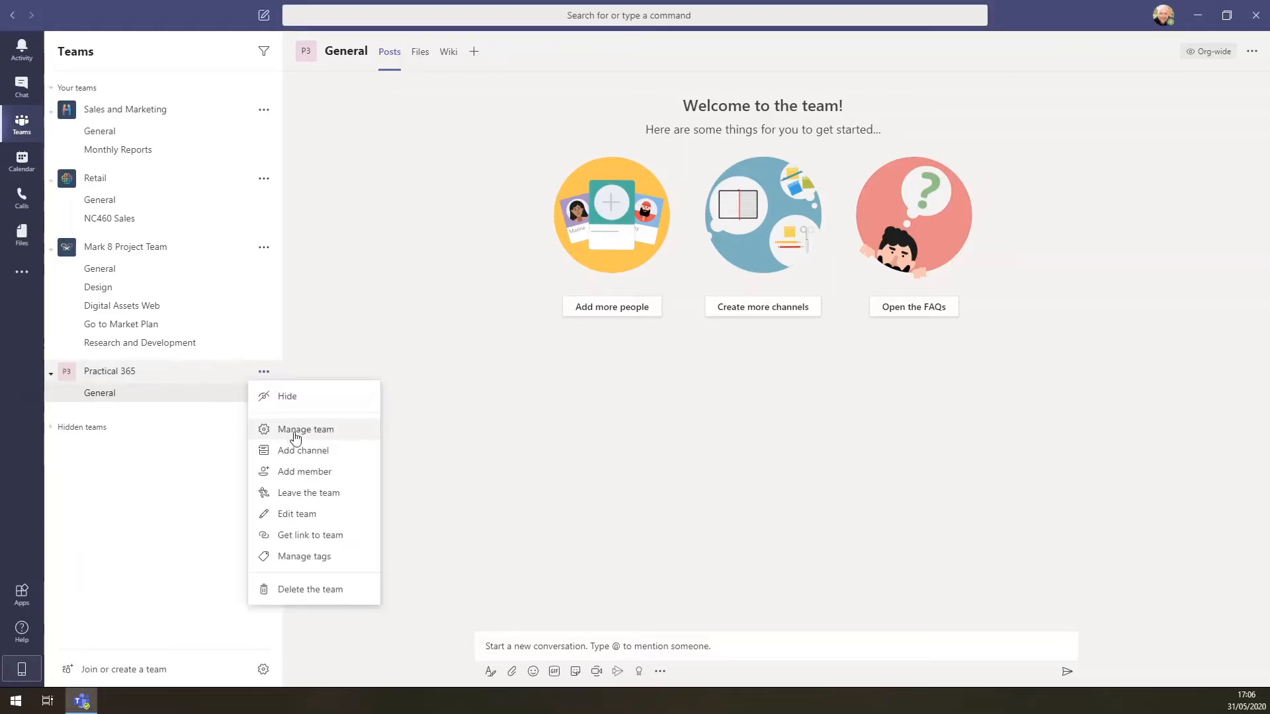
click(303, 430)
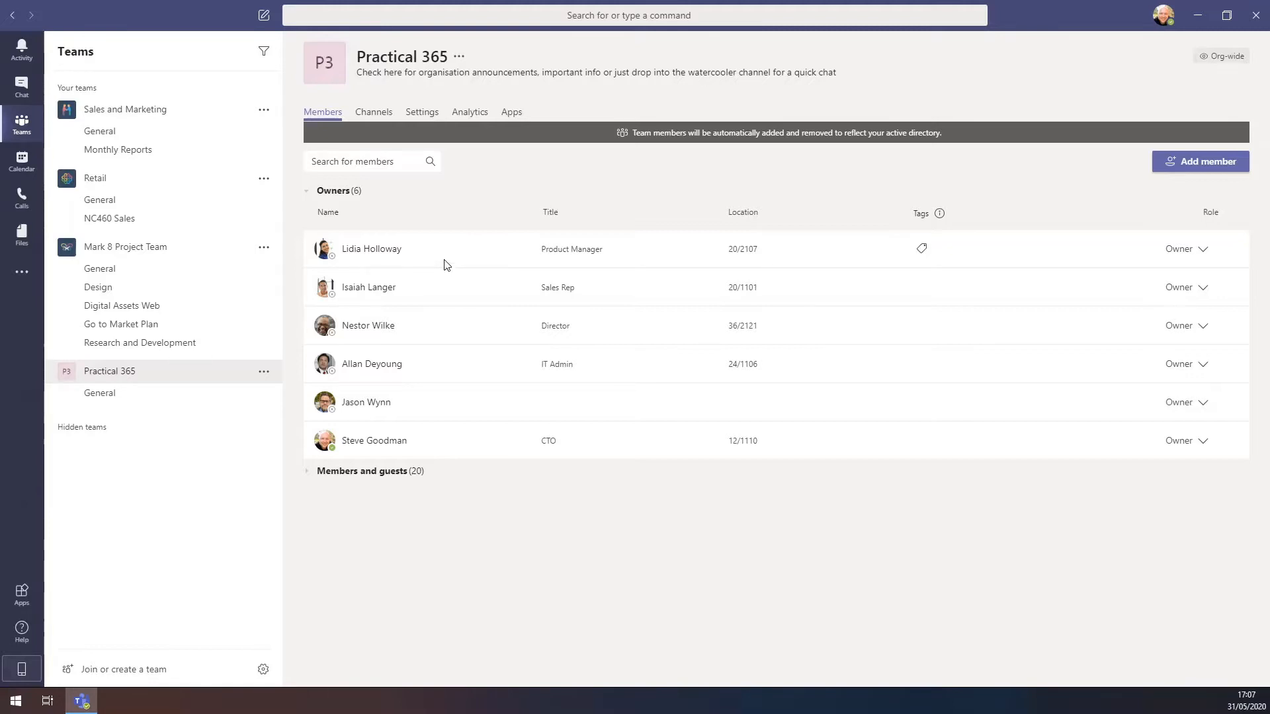
click(424, 117)
click(364, 147)
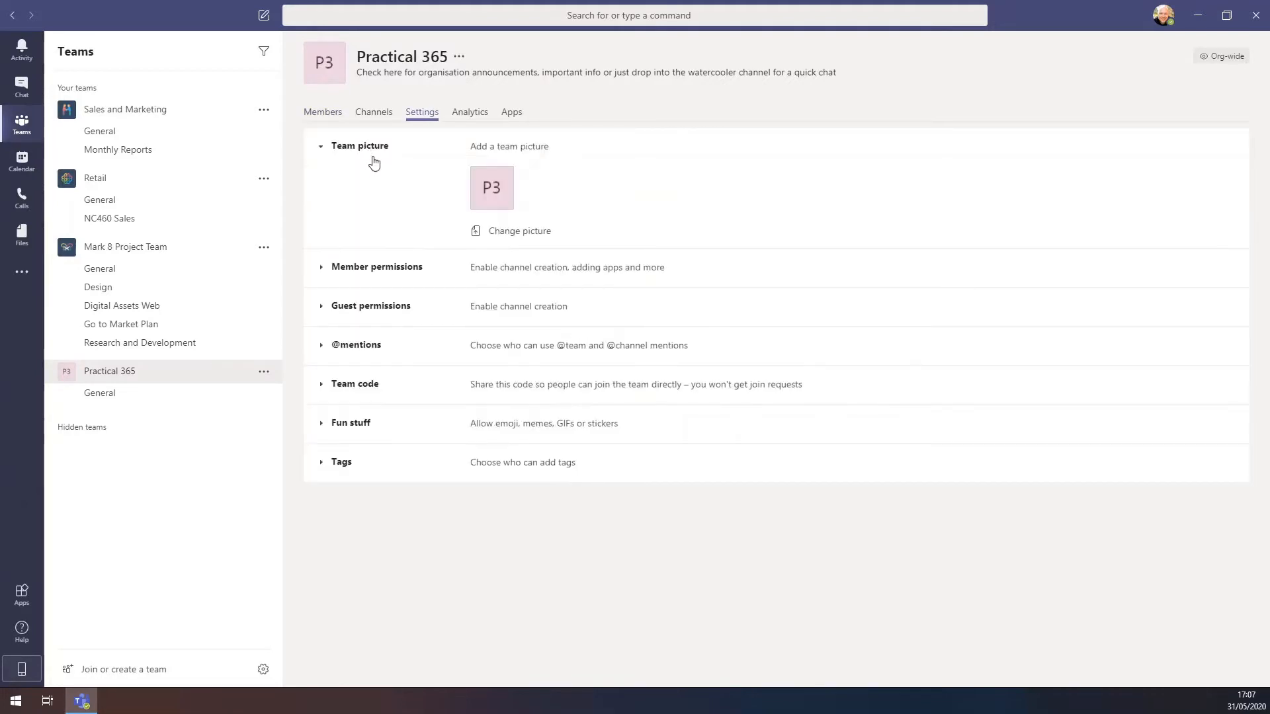
click(489, 236)
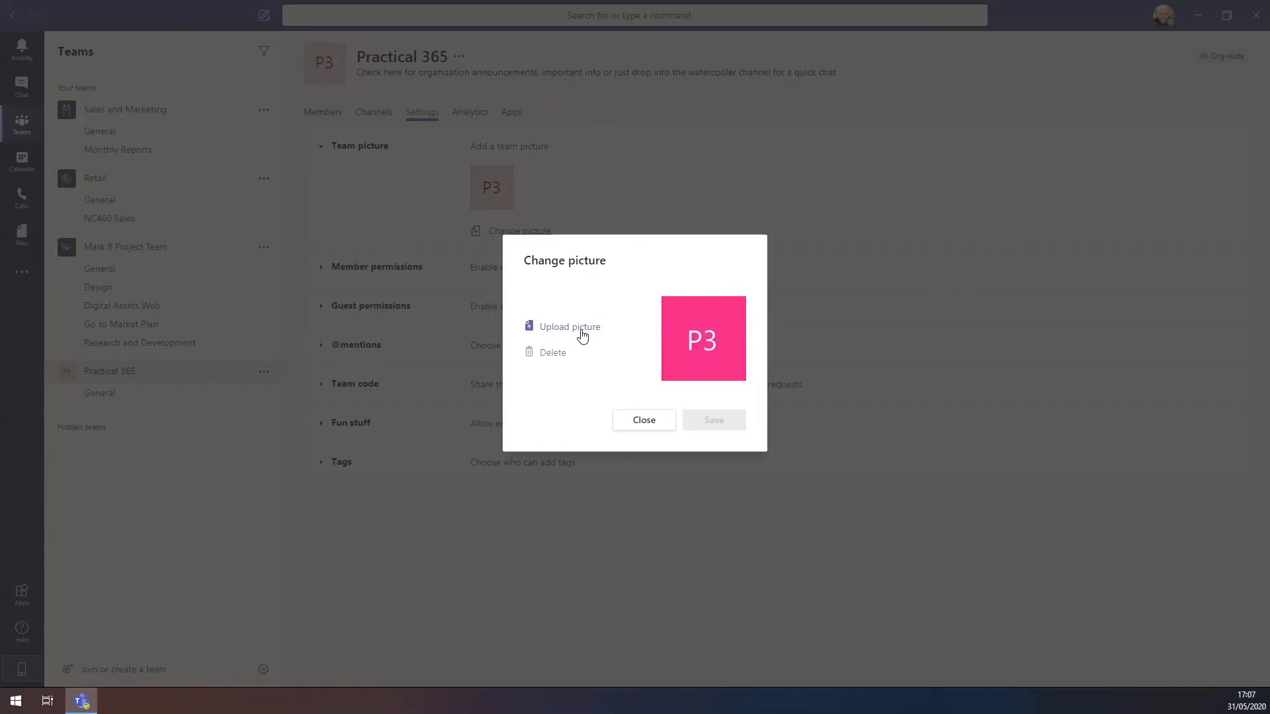
click(647, 427)
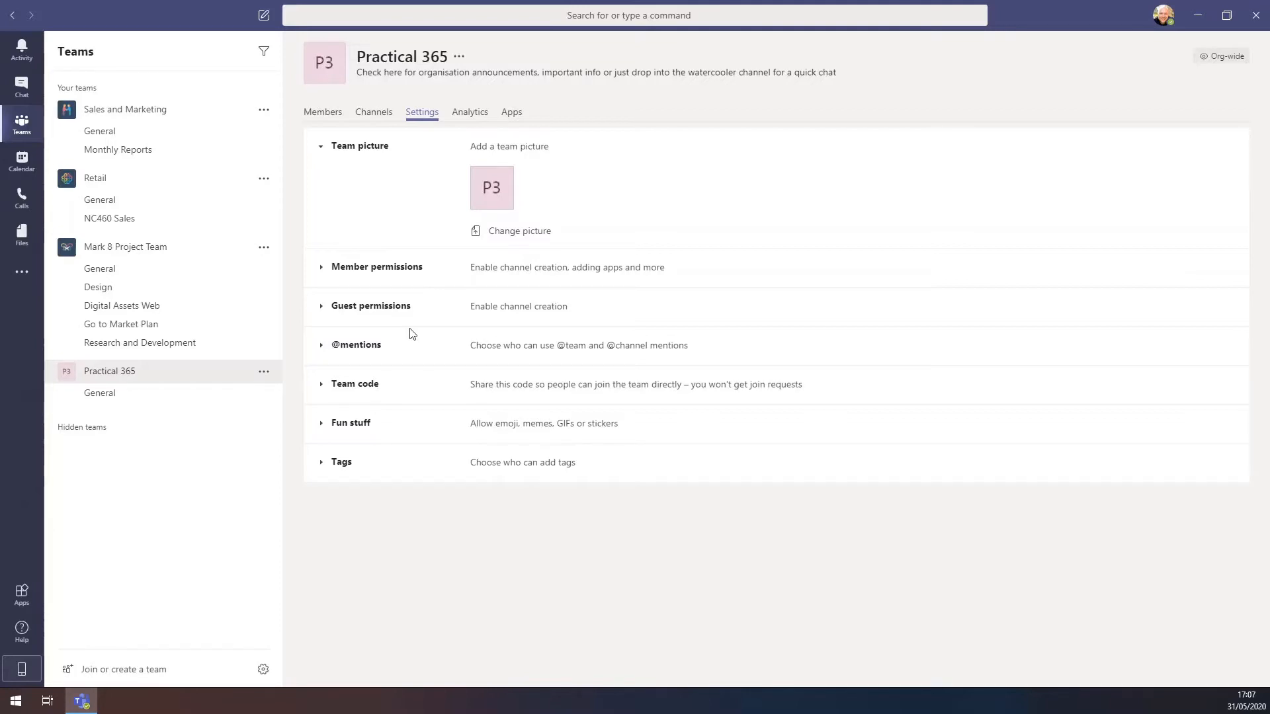
- Disable the member permissions for creating, updating, deleting and restoring channels, managing apps, custom apps, tabs and connectors, and deleting and editing messages
click(375, 272)
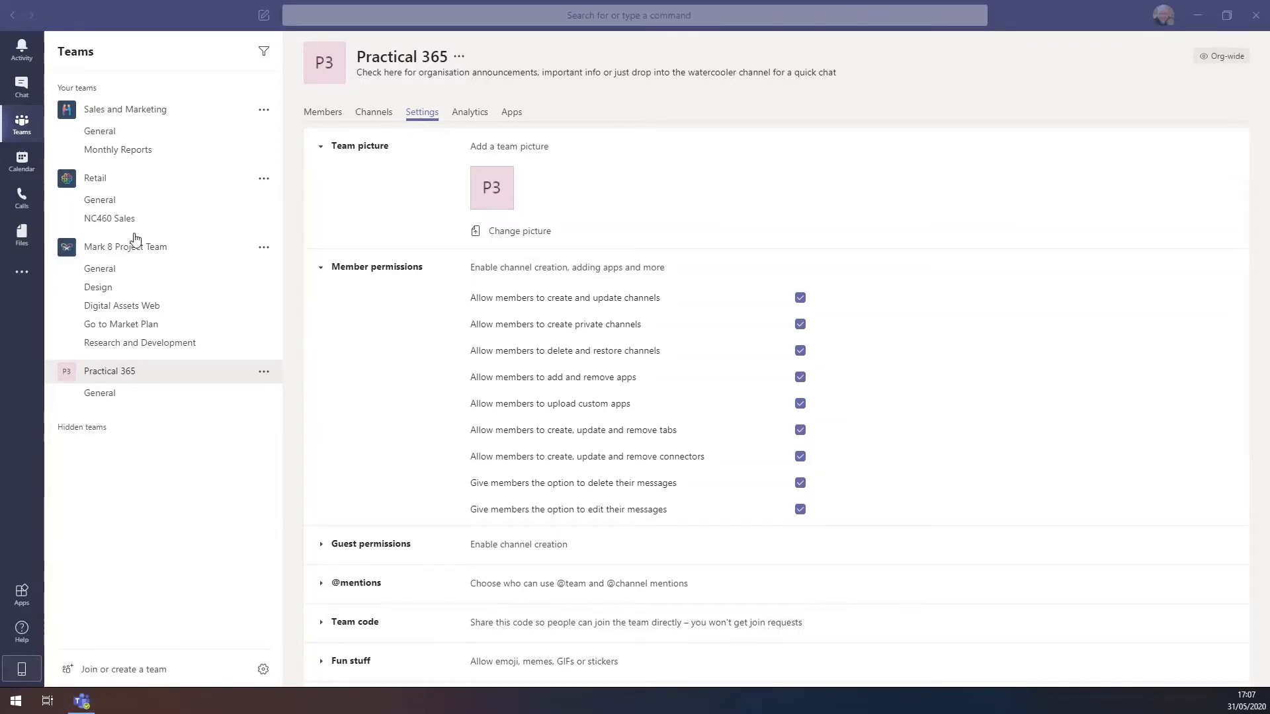
scroll(673, 275, down, 1)
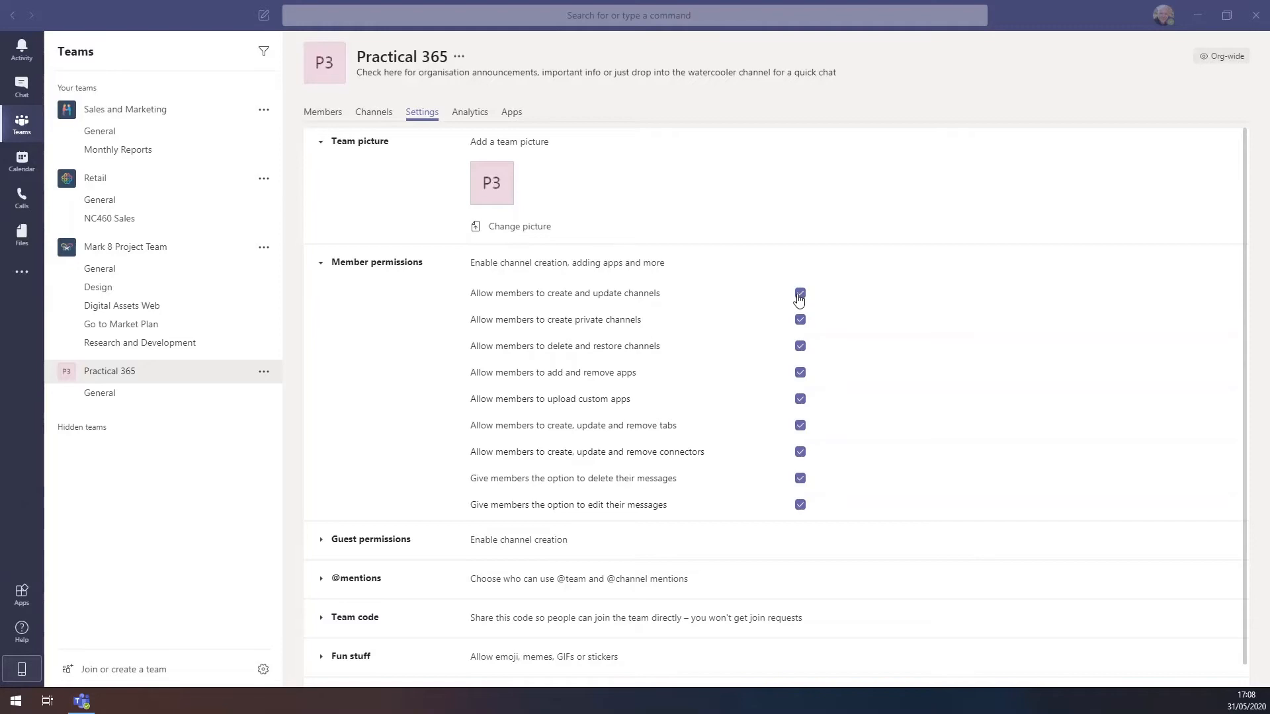
click(800, 297)
click(800, 360)
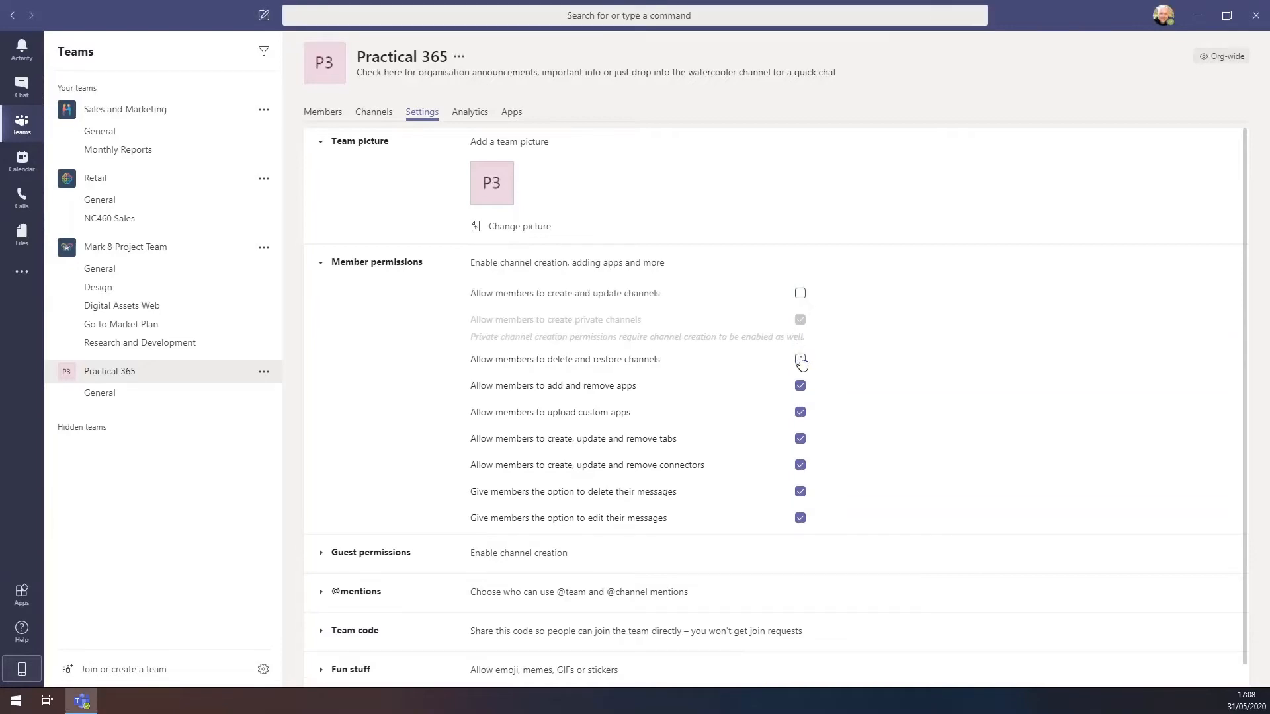
click(800, 386)
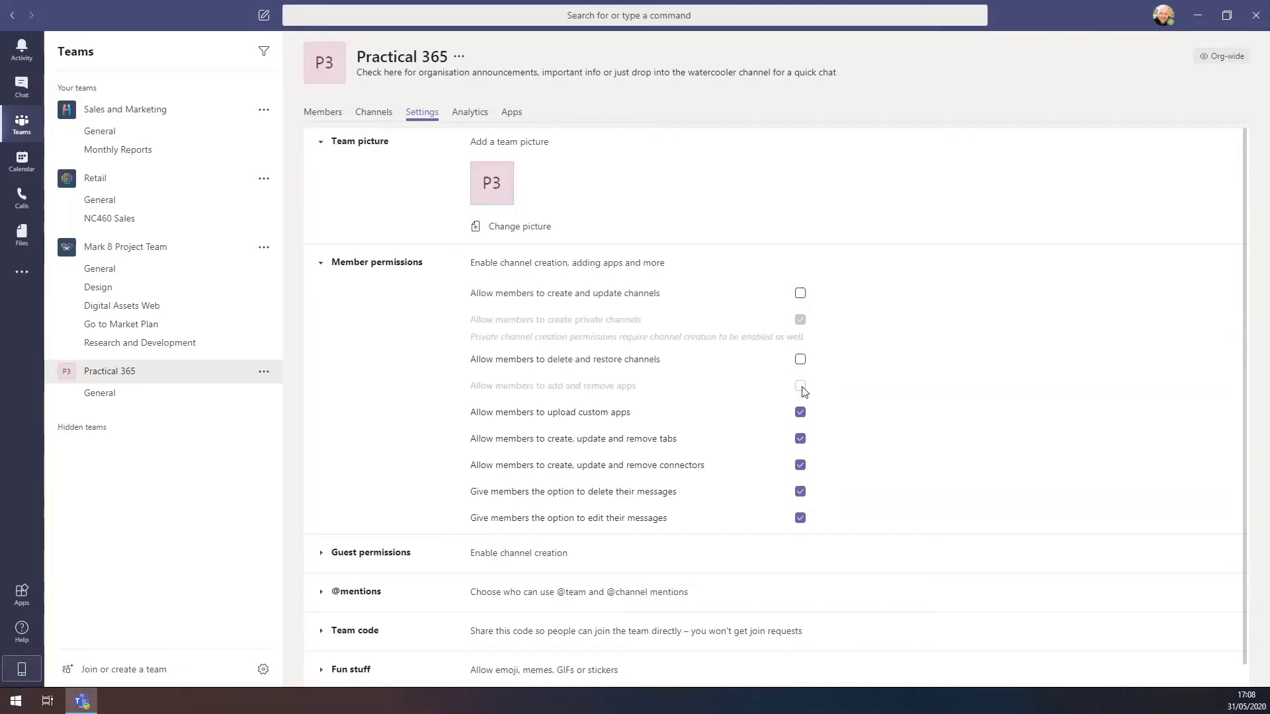
click(800, 440)
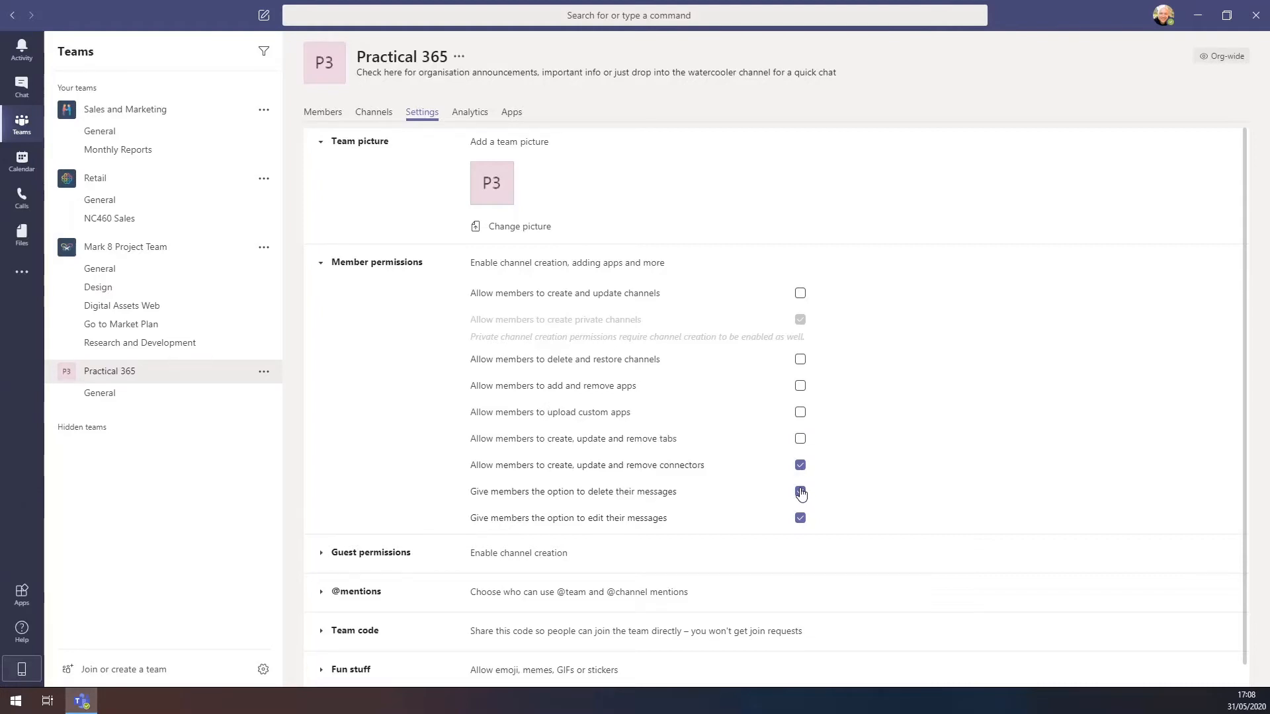
click(801, 492)
click(800, 465)
click(800, 519)
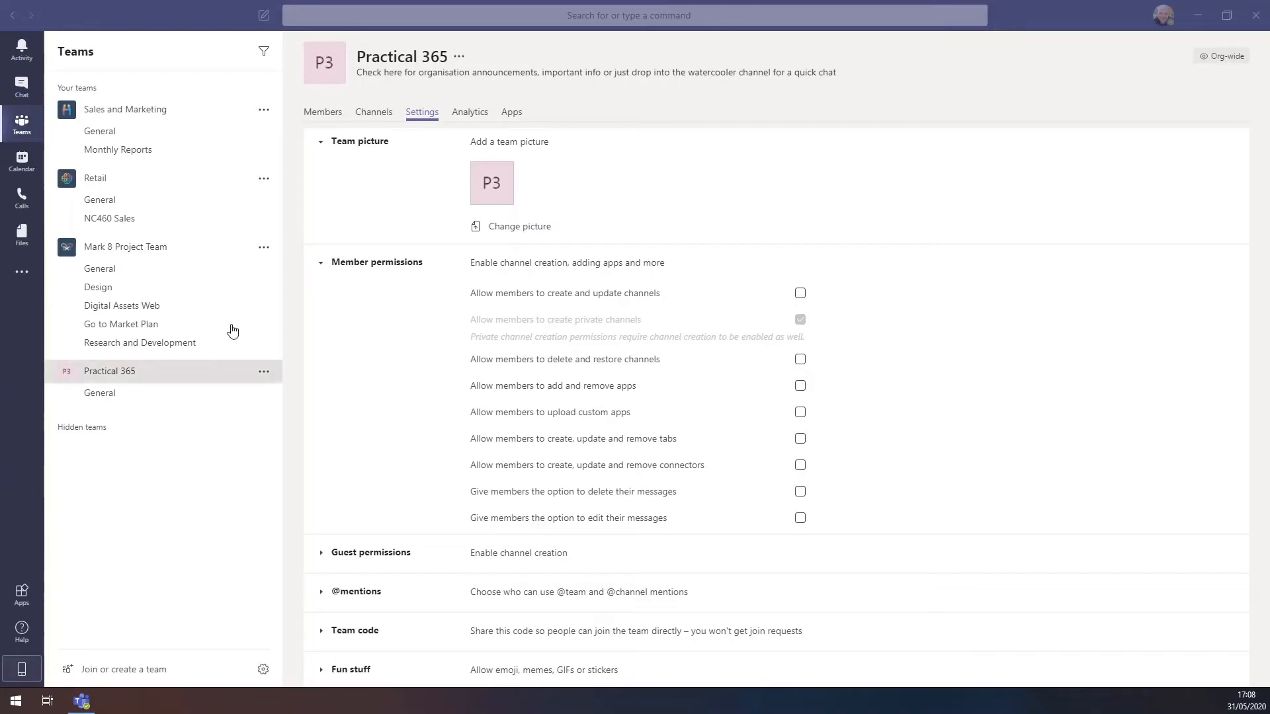
- Restrict posting in the Practical 365 team's General channel so that only owners can post messages
click(376, 119)
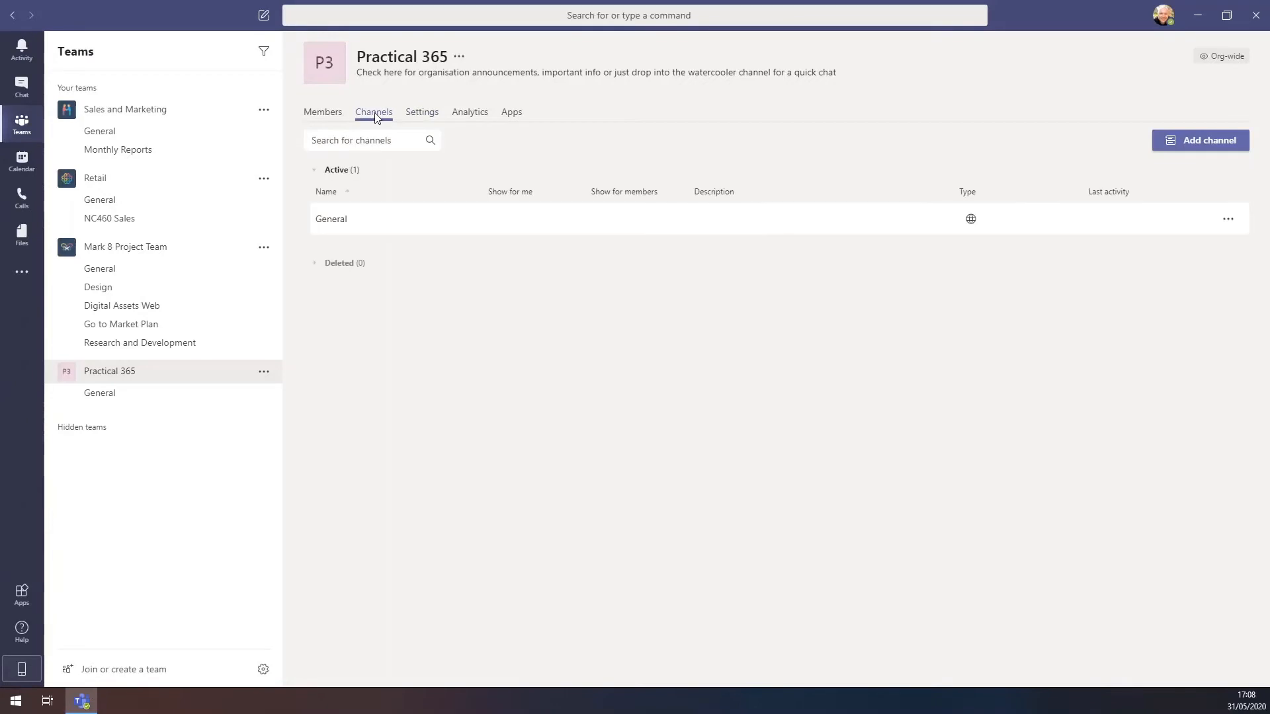
click(1228, 221)
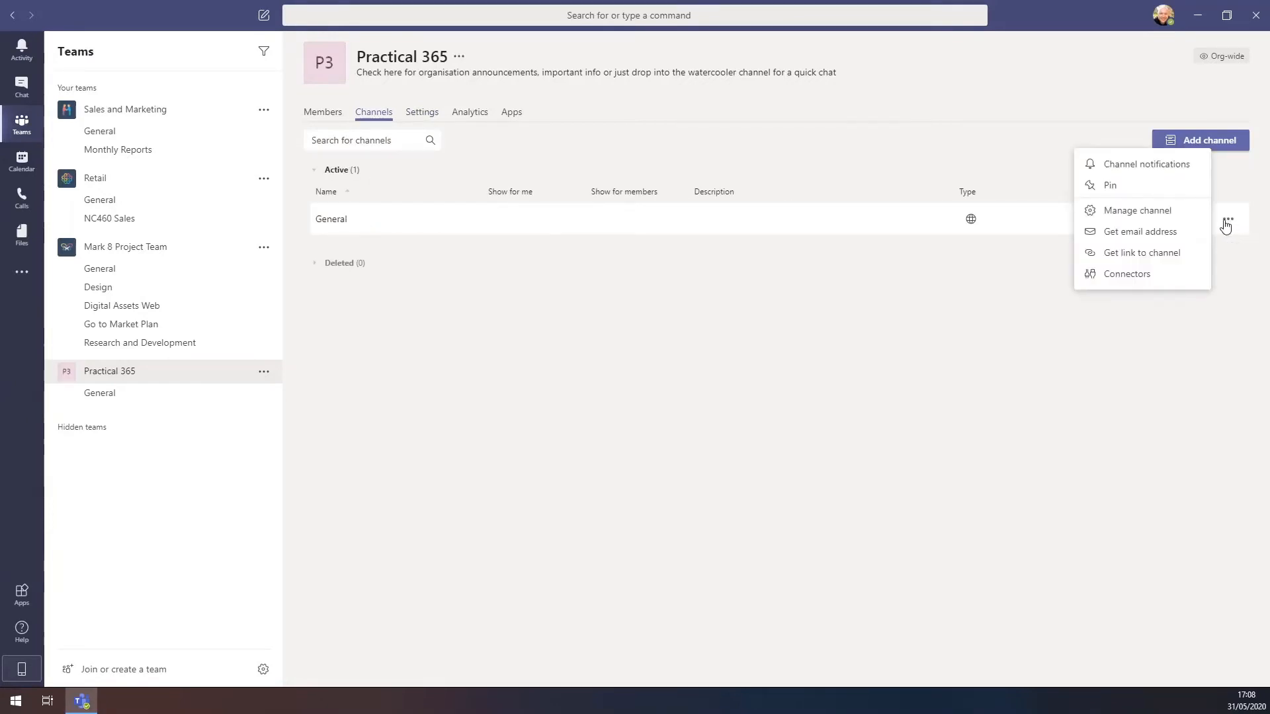
click(1152, 216)
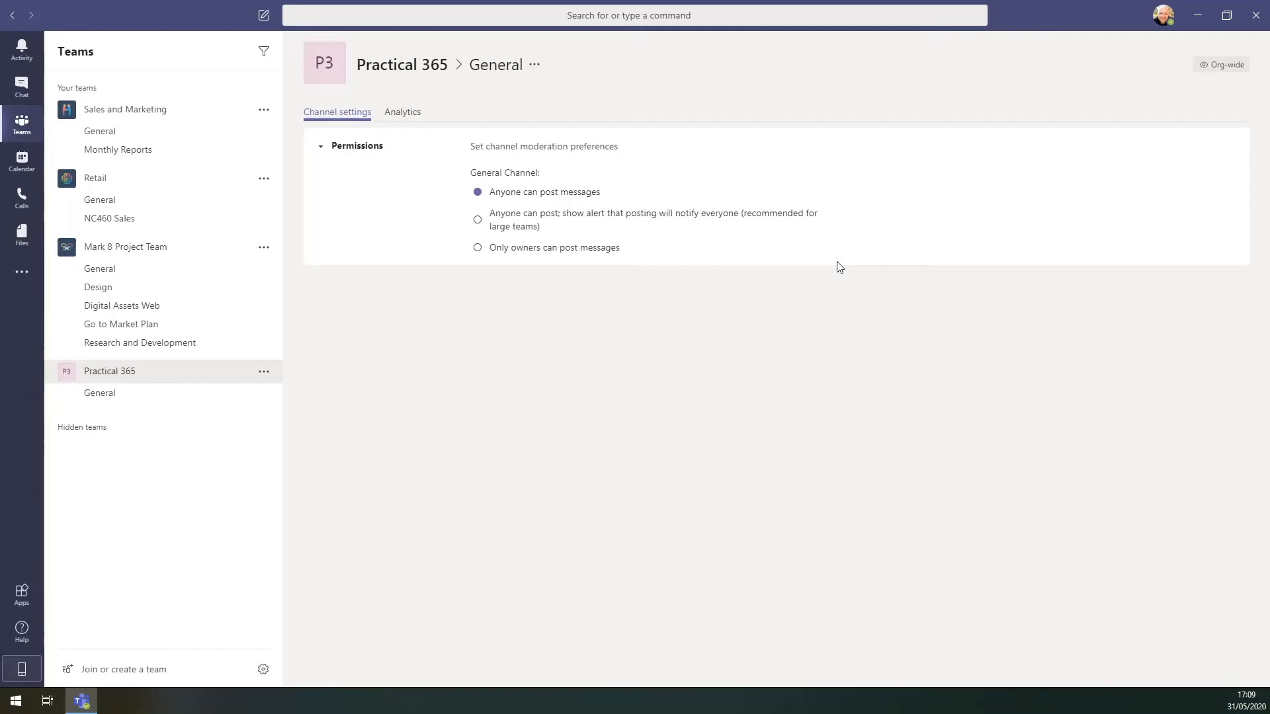
click(579, 258)
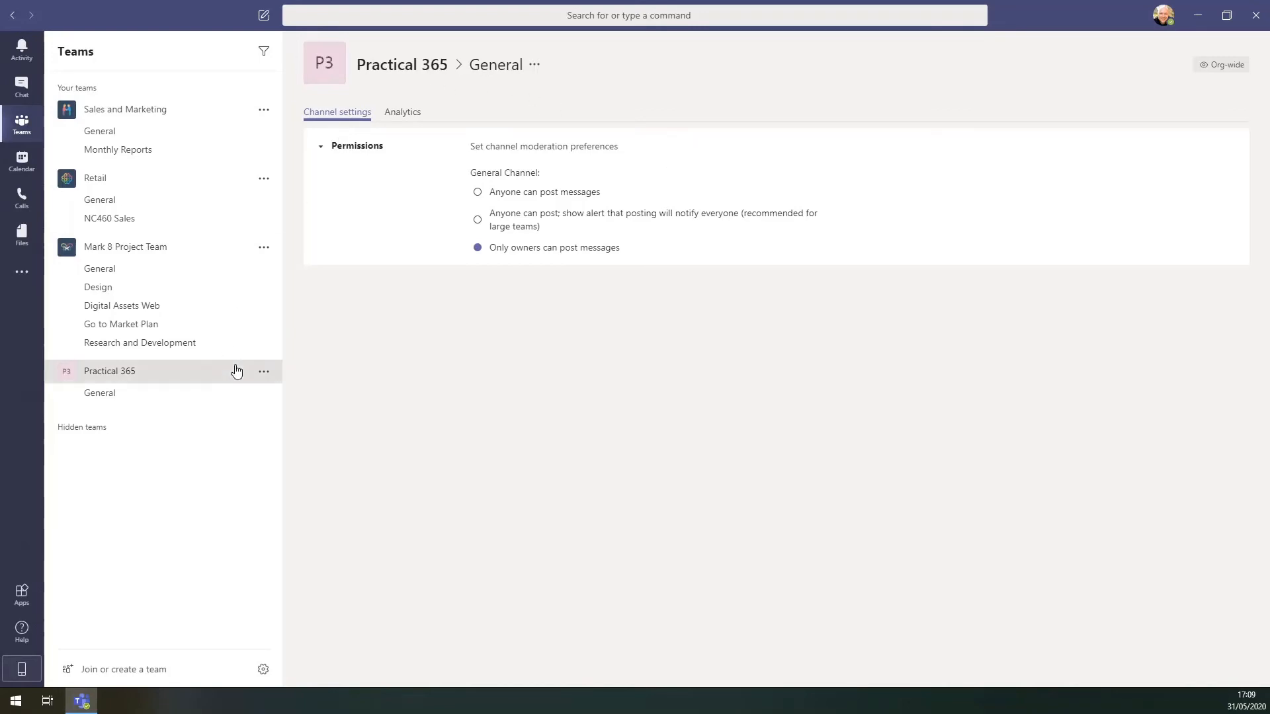
- Start a new channel in the Practical 365 team and name it "The Watercooler"
click(263, 371)
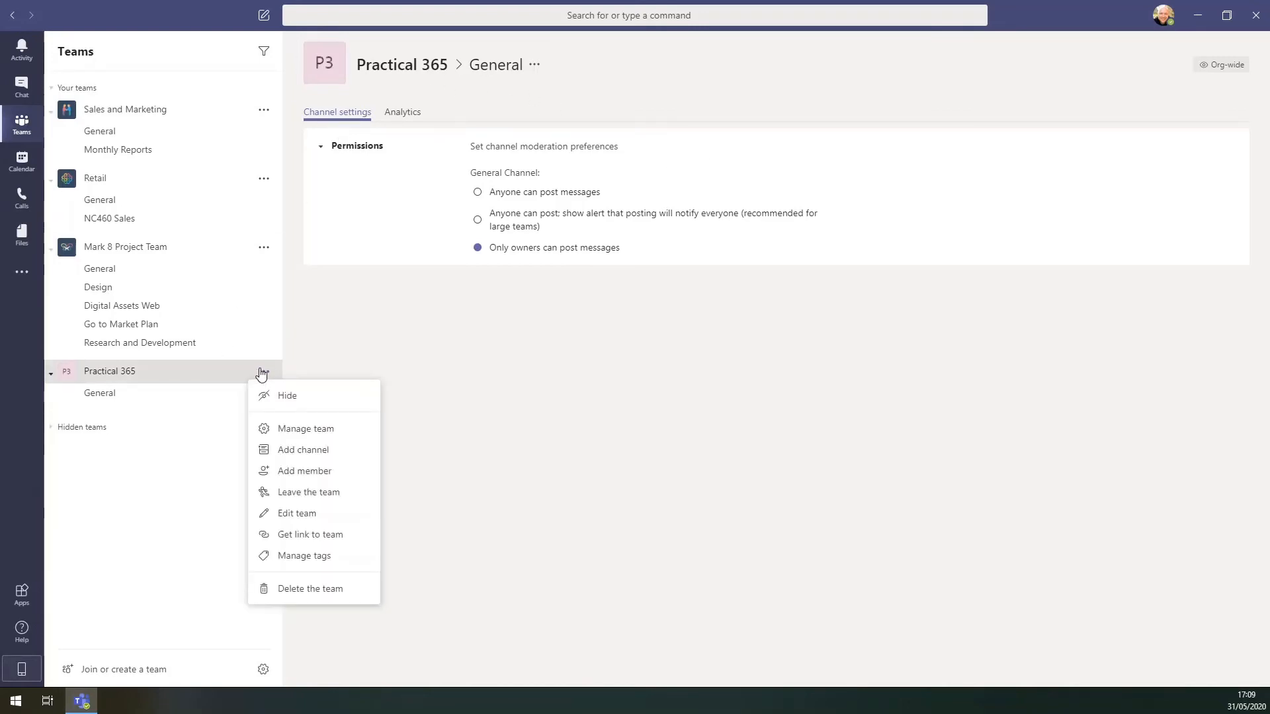
click(326, 455)
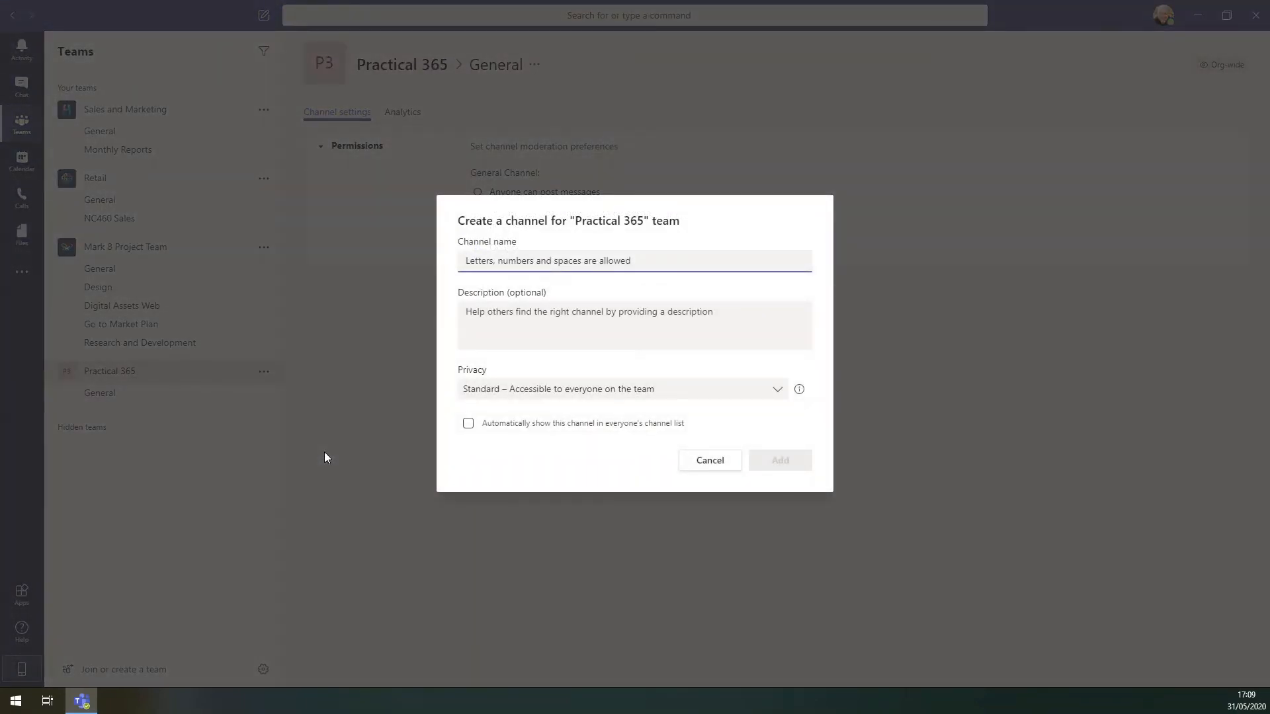
text(The Water)
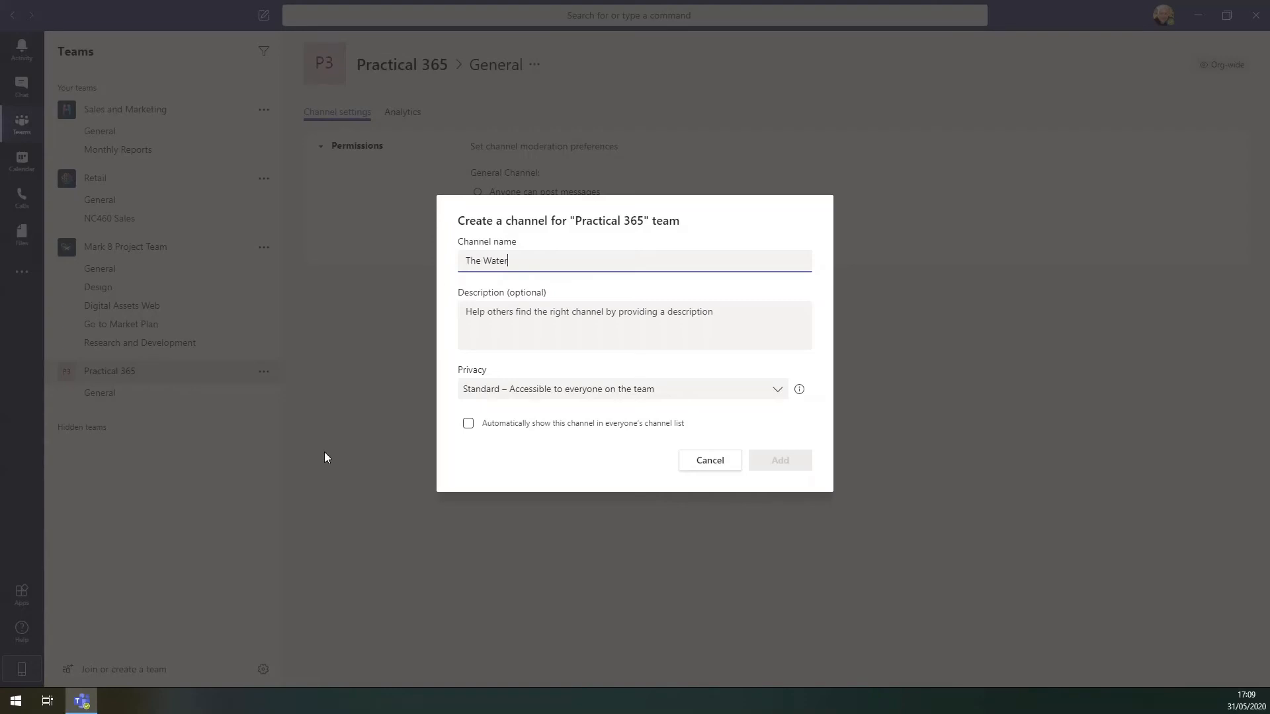
text(cooler)
key(Tab)
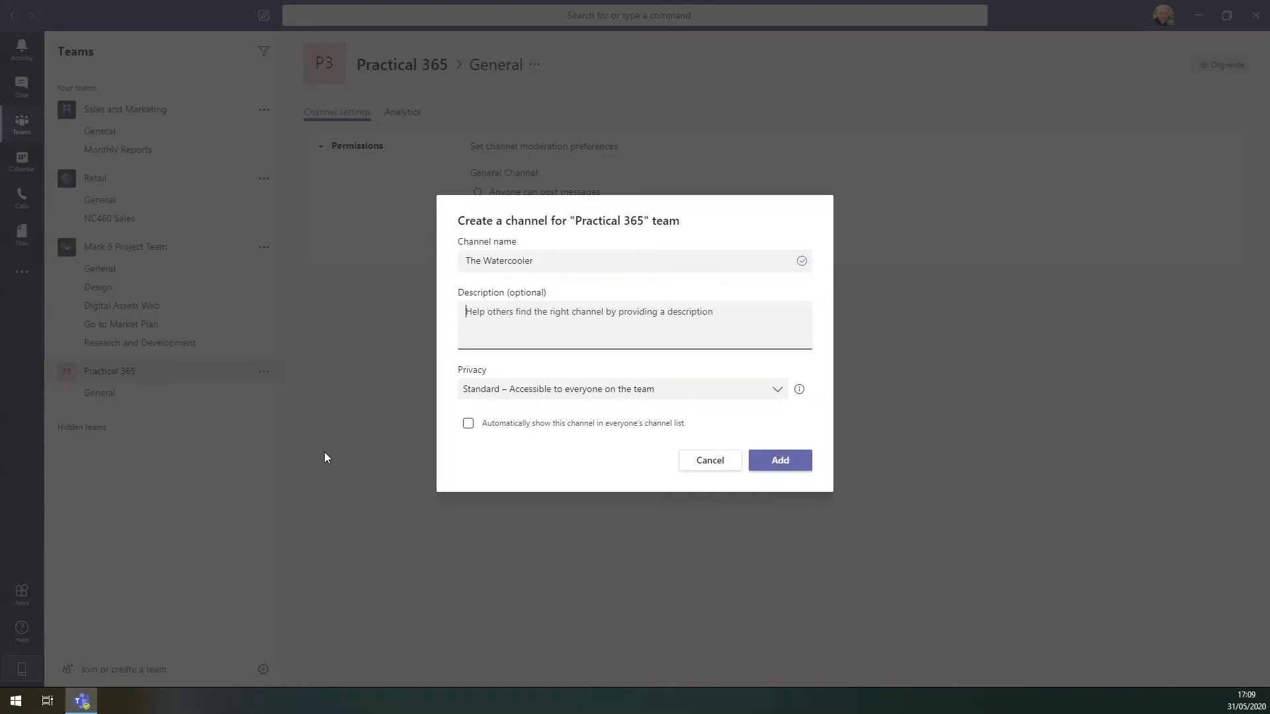
- Describe the channel as "Drop in here for a chat - anything goes as long as it's work-safe", show it automatically in everyone's list, and add it
text(Drop in here for a chat)
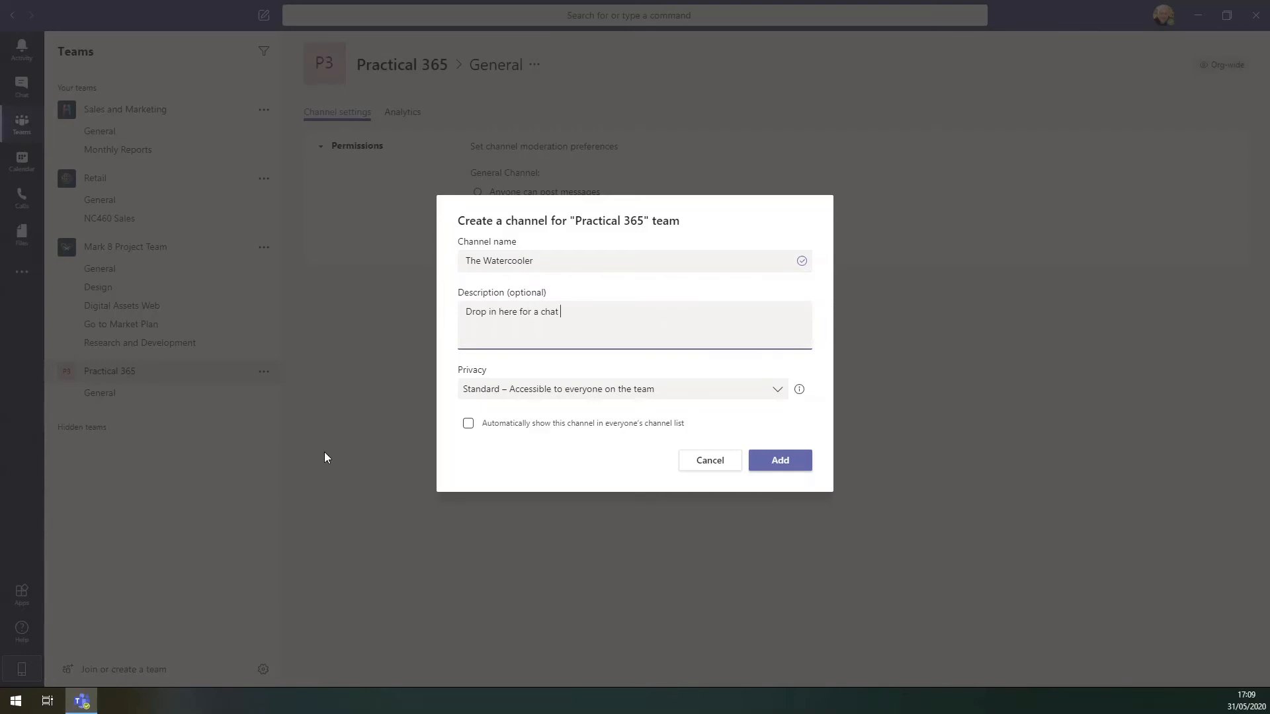
text( - anything goes as long as it's work-safe)
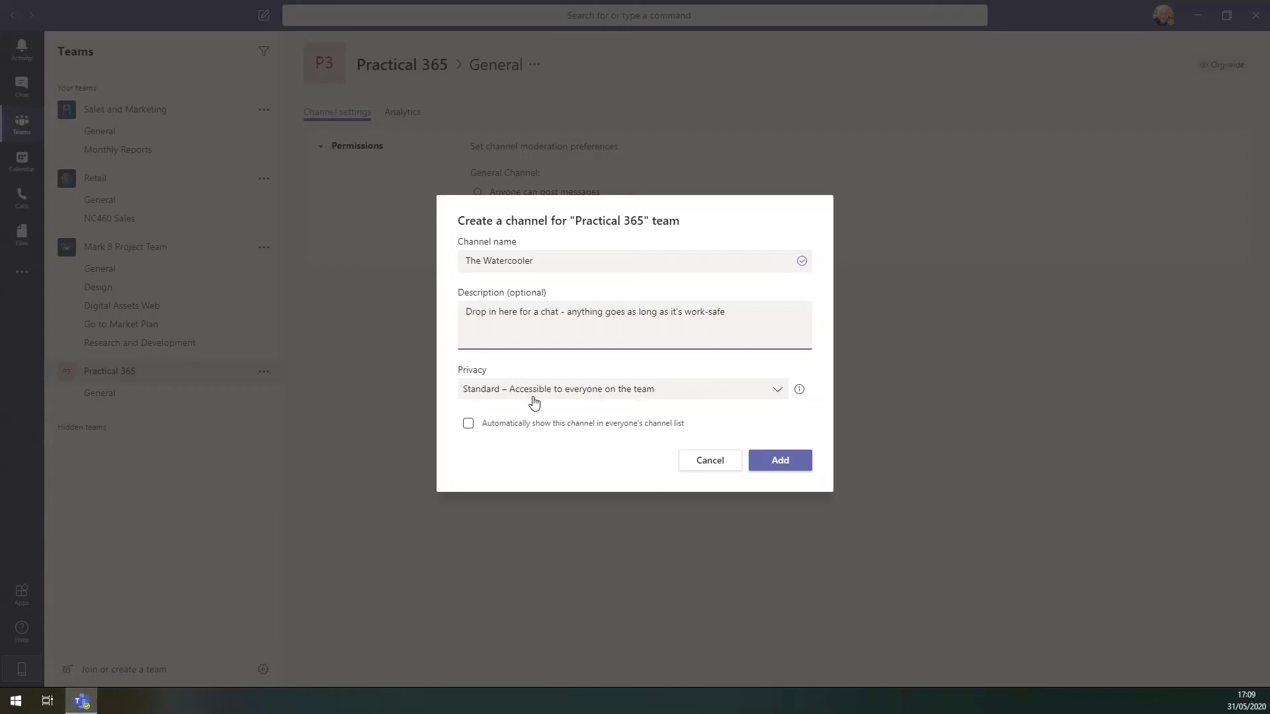
click(515, 430)
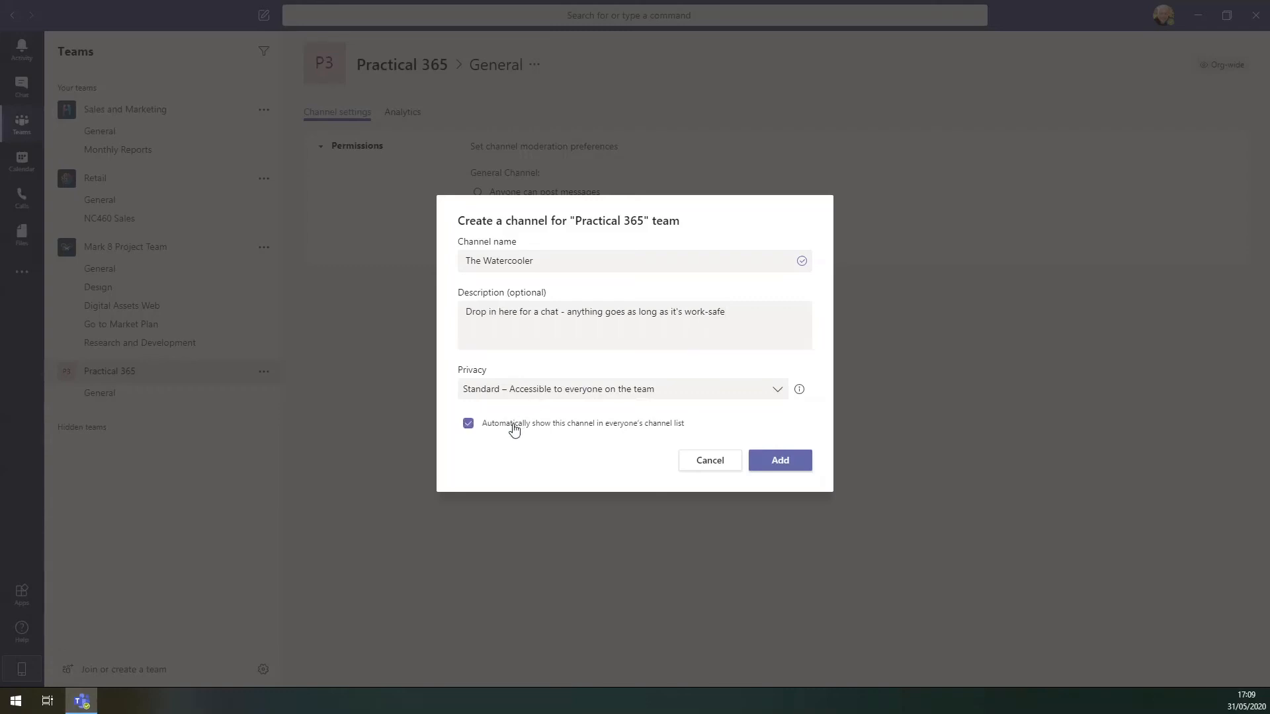
click(788, 461)
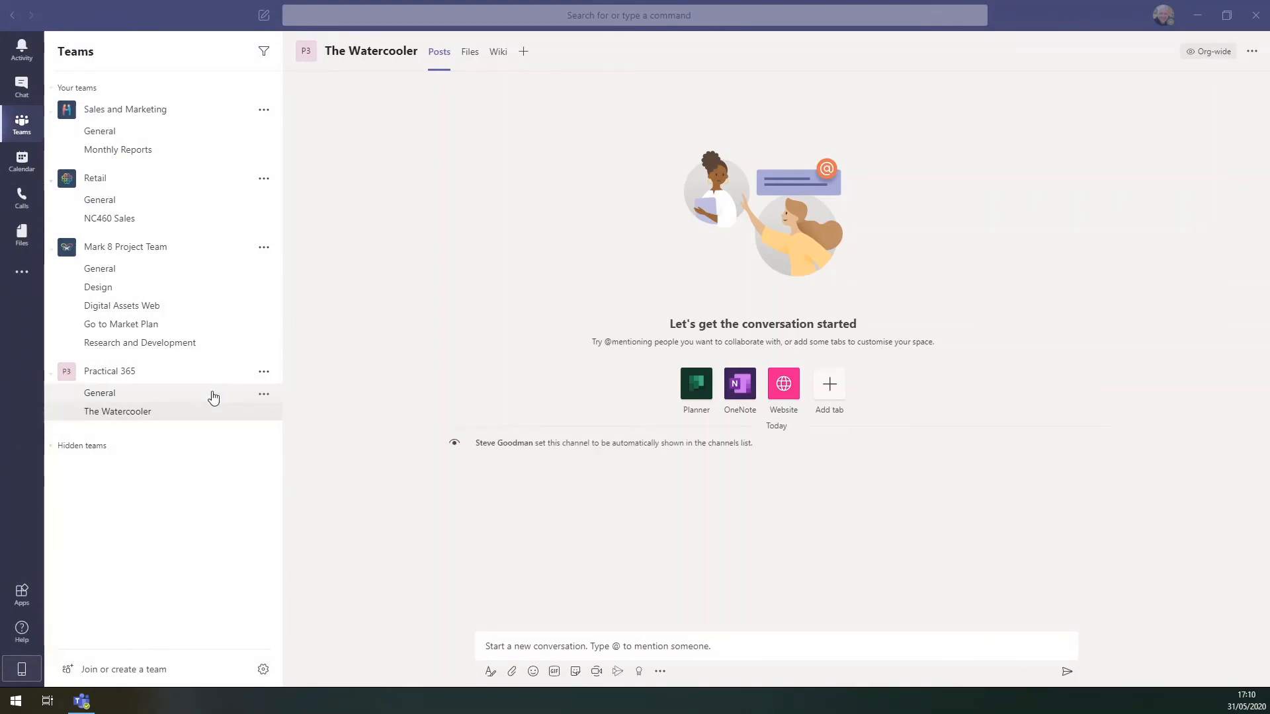
- Start a formatted post in the Practical 365 team's General channel and make it an announcement
click(206, 399)
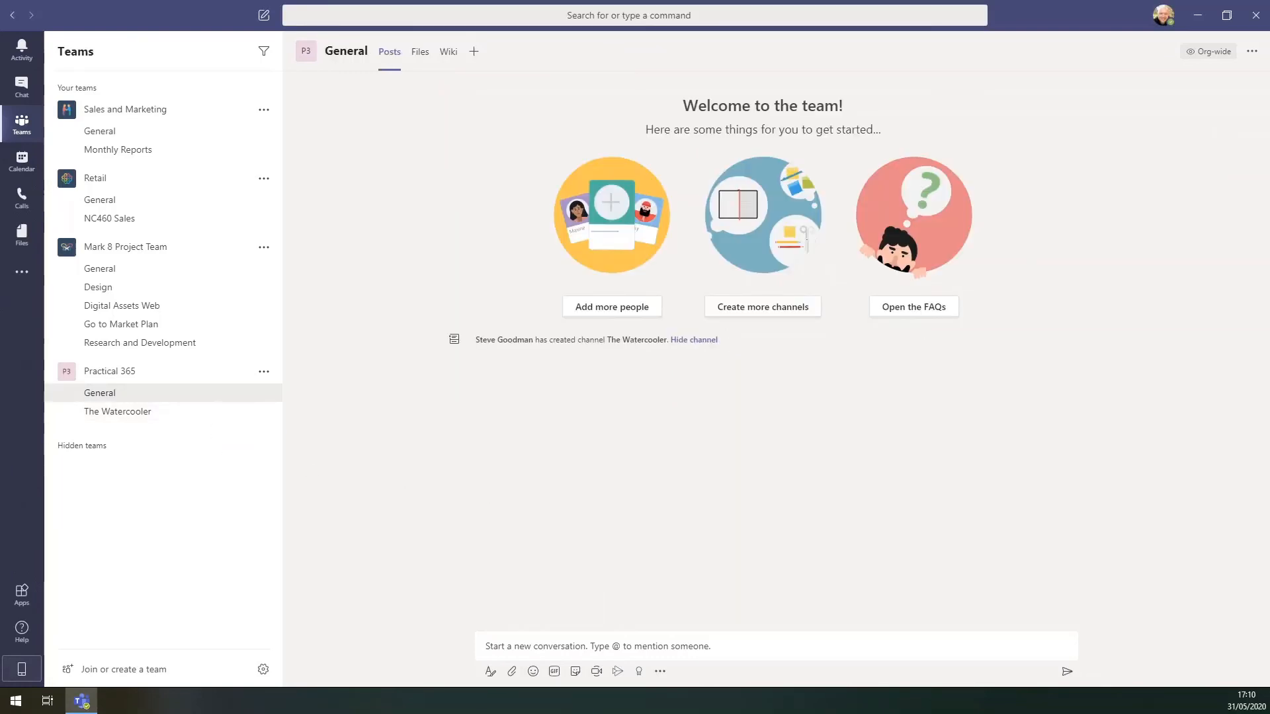
click(490, 672)
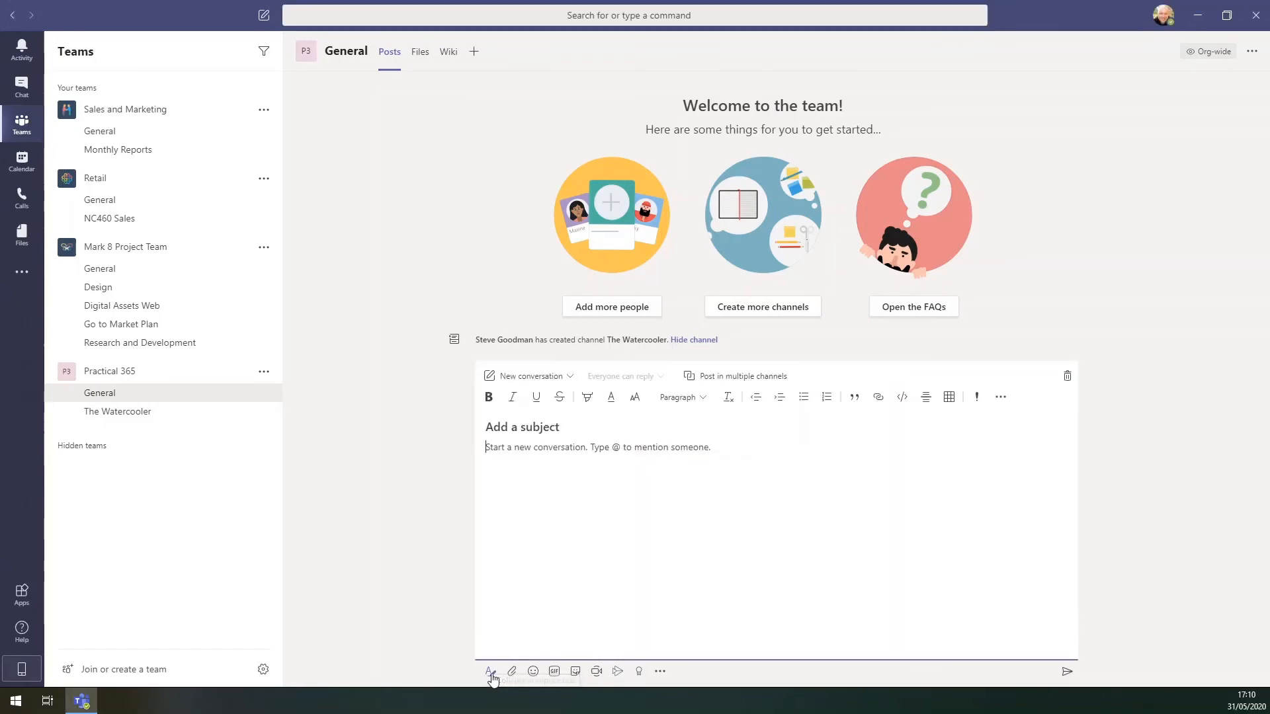
click(533, 375)
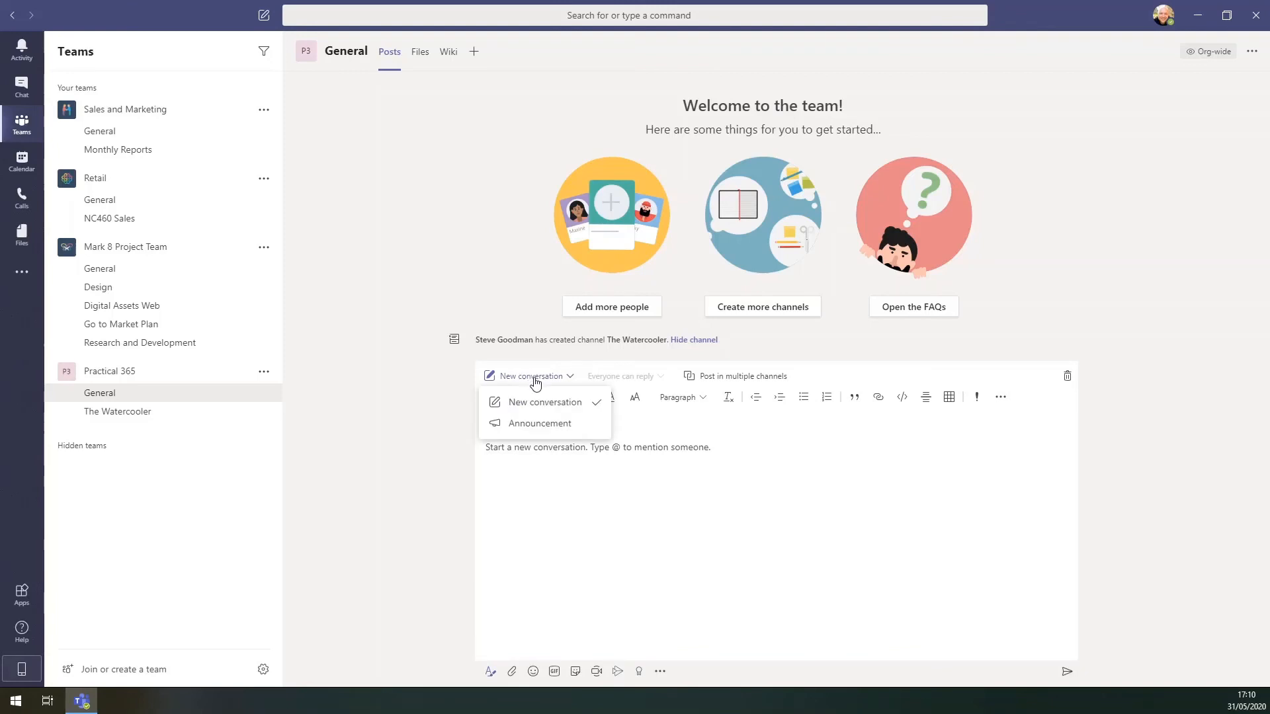
click(540, 424)
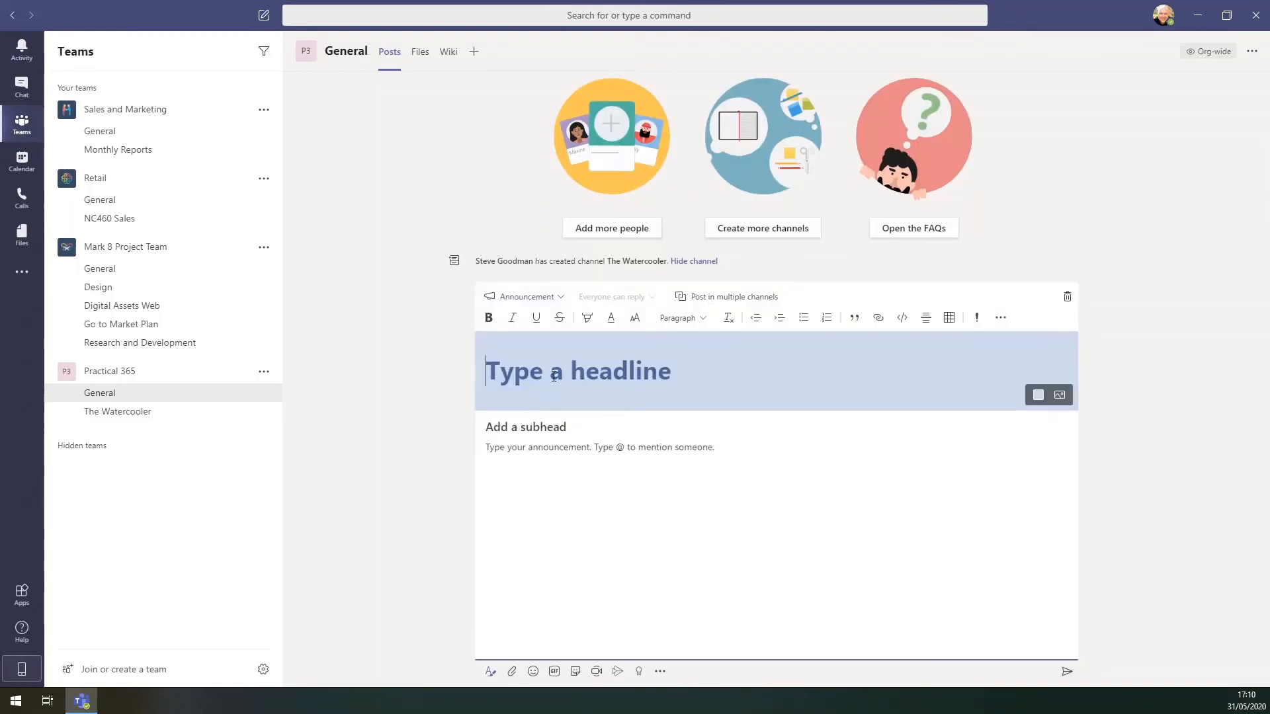
- Give the announcement the headline "Welcome to all company team!"
click(554, 376)
text(Welco)
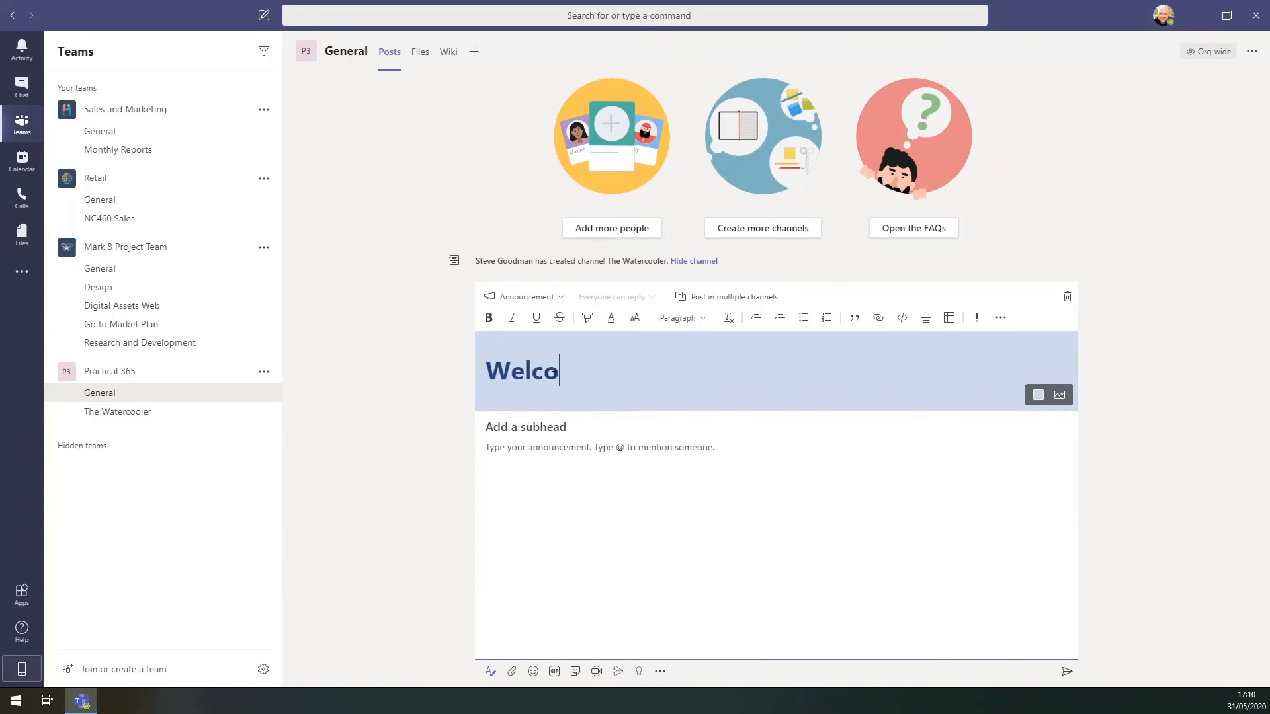
text(me to all comp)
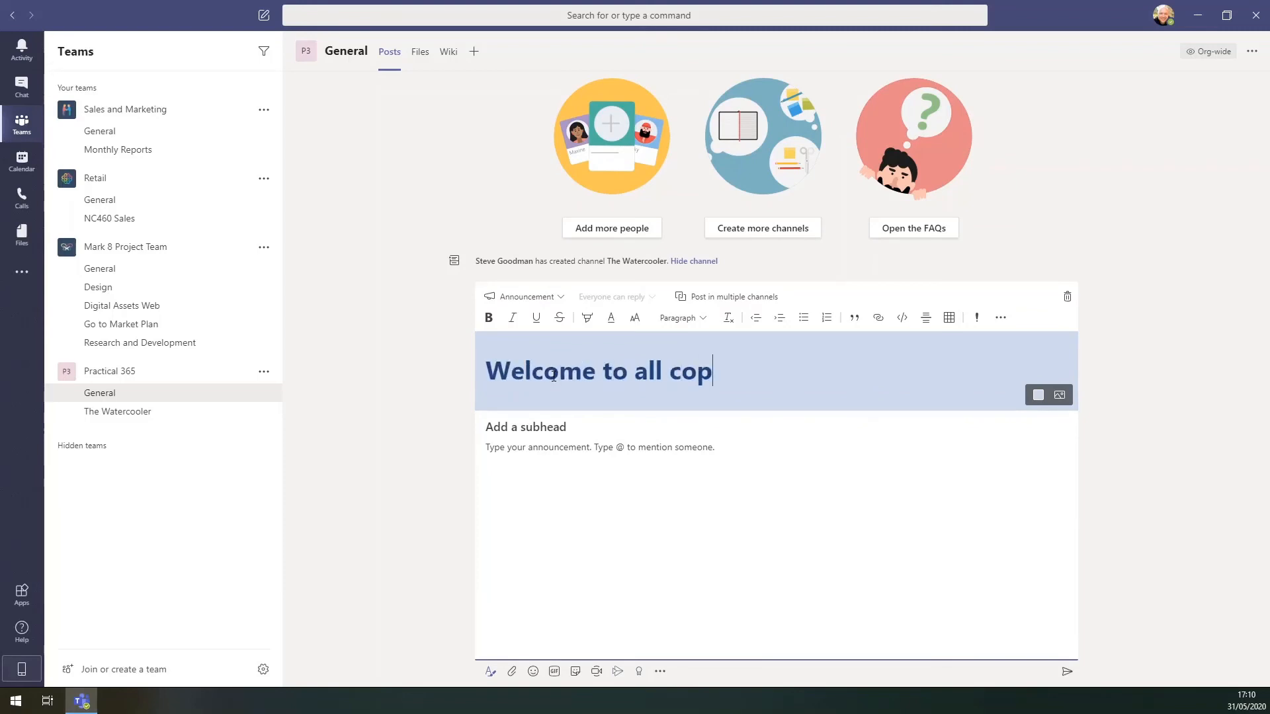
key(BackSpace)
text(mpany team)
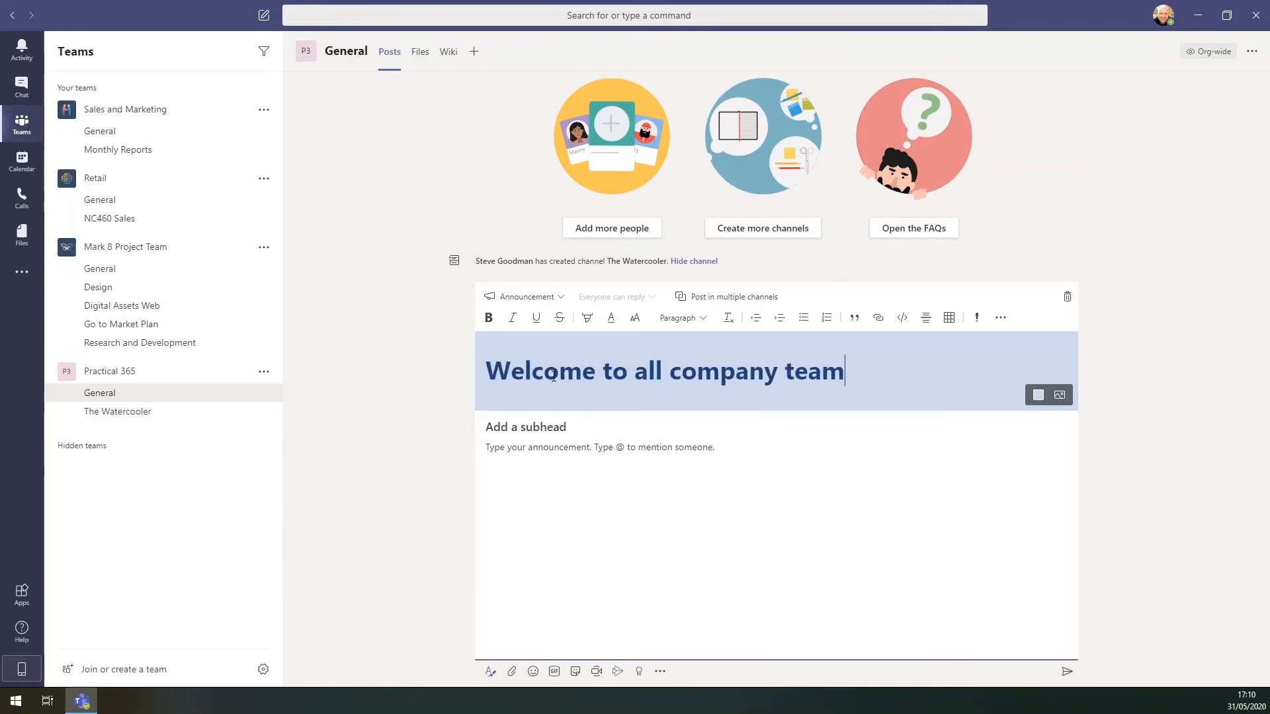
text(!)
- Add the subhead "This is where you'll see announcements" to the announcement
click(517, 421)
text(THis is where you'll see an)
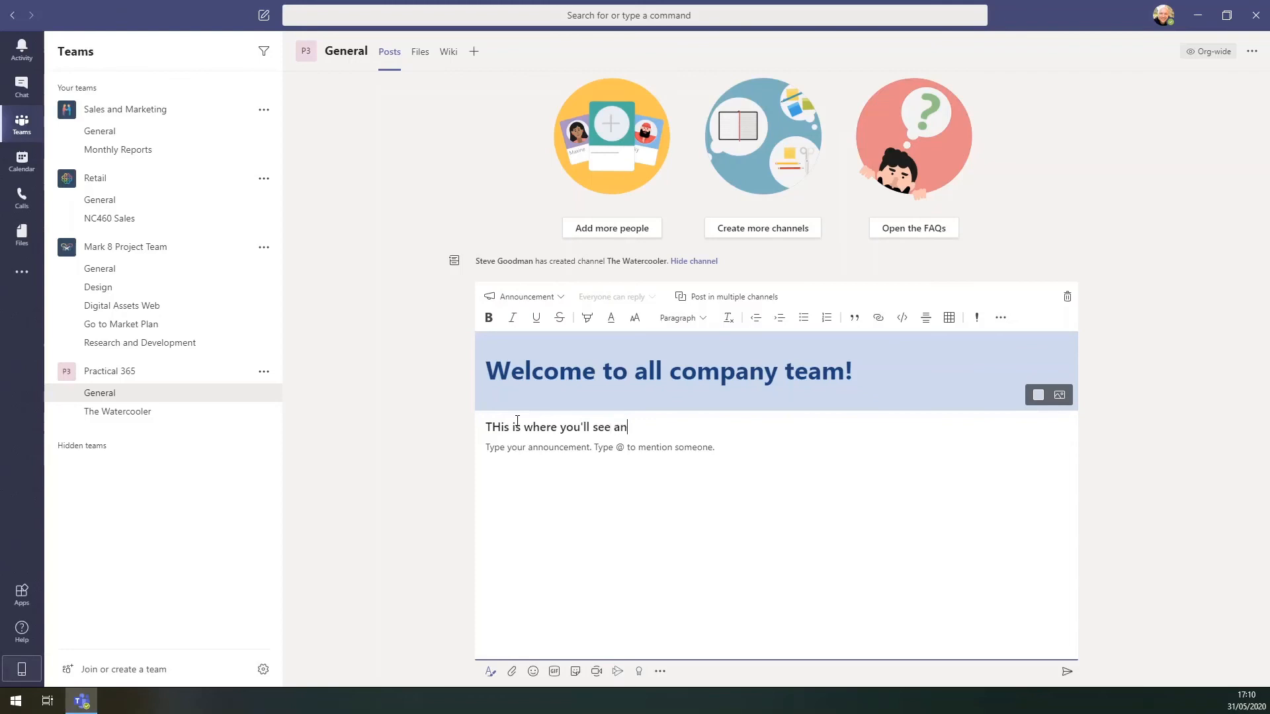
text(nouncements)
click(502, 424)
key(BackSpace)
text(h)
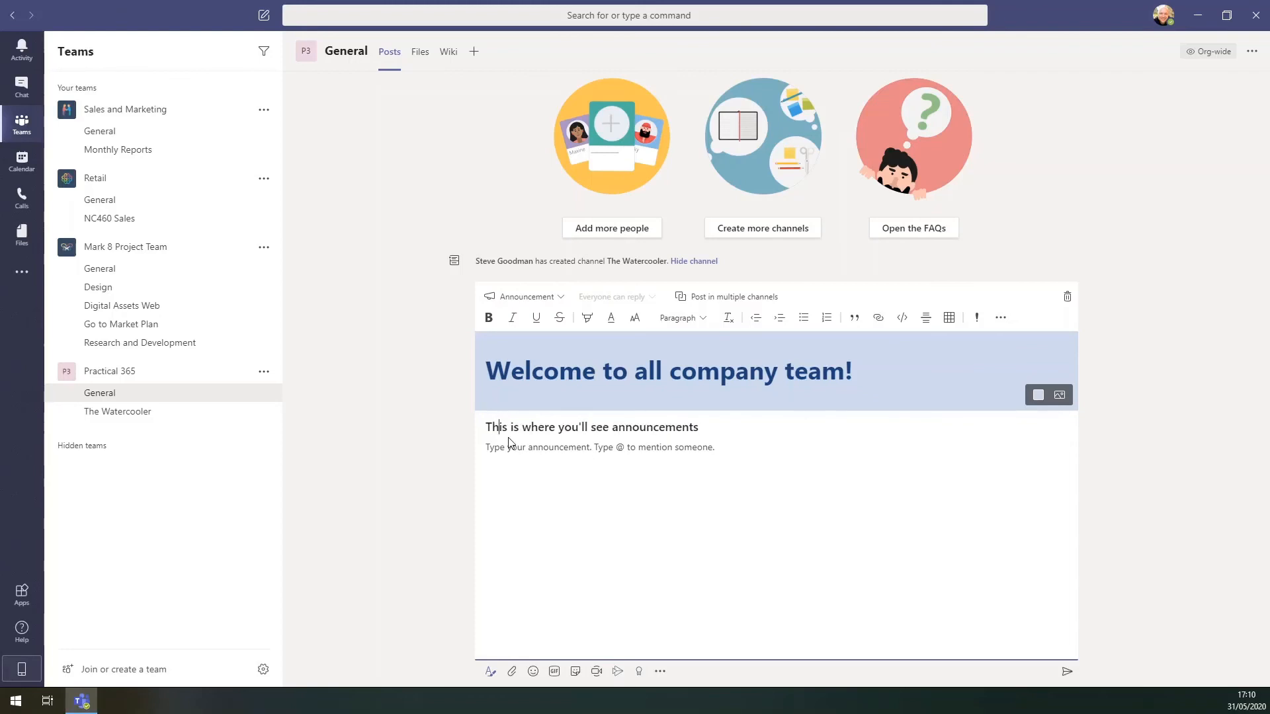
- Write the announcement body "We'll post company updates on a regular basis to this channel, but drop into the" and mention The Watercooler channel
click(556, 445)
text(We)
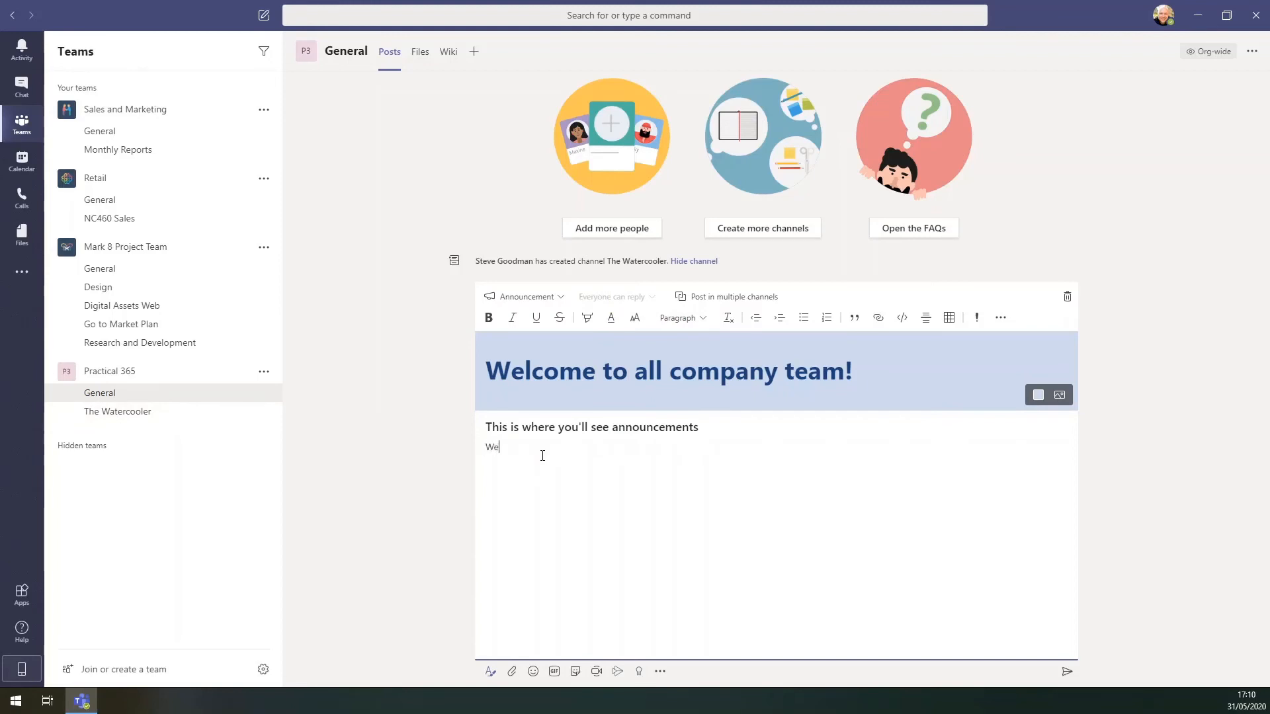
text('ll post company updates on a regular basis to this)
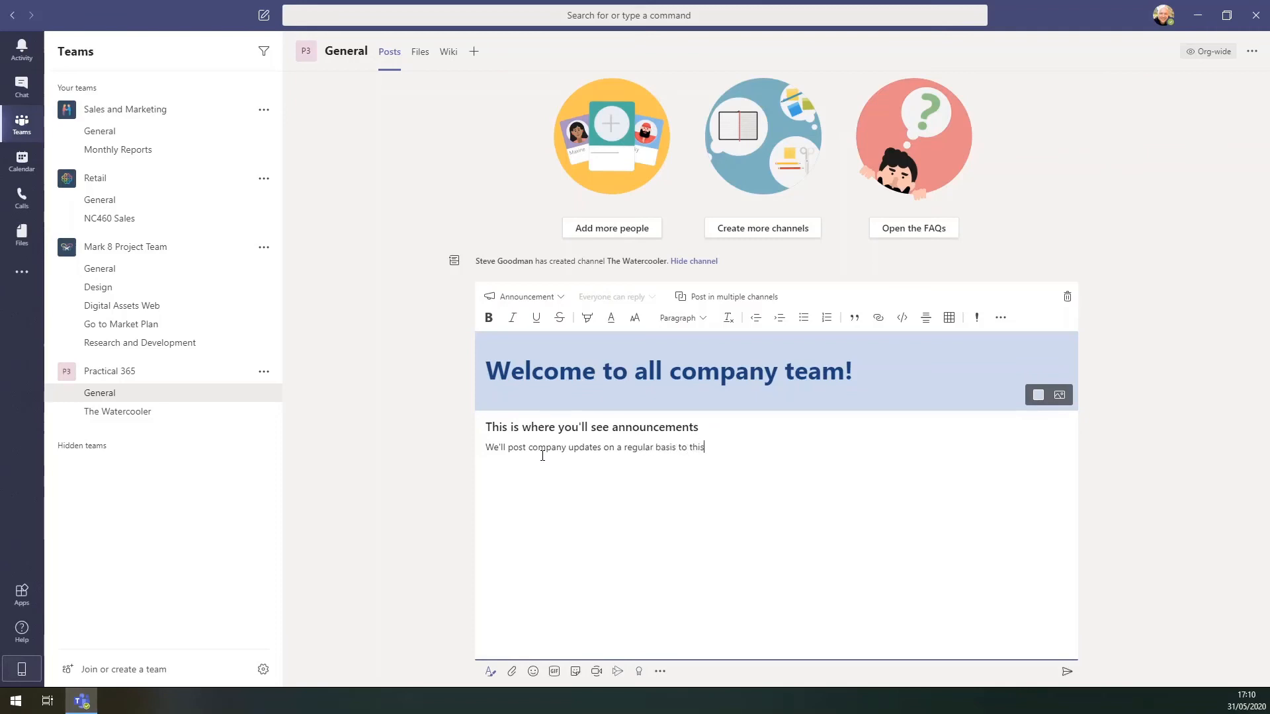
text( channel, but drop into the @wa)
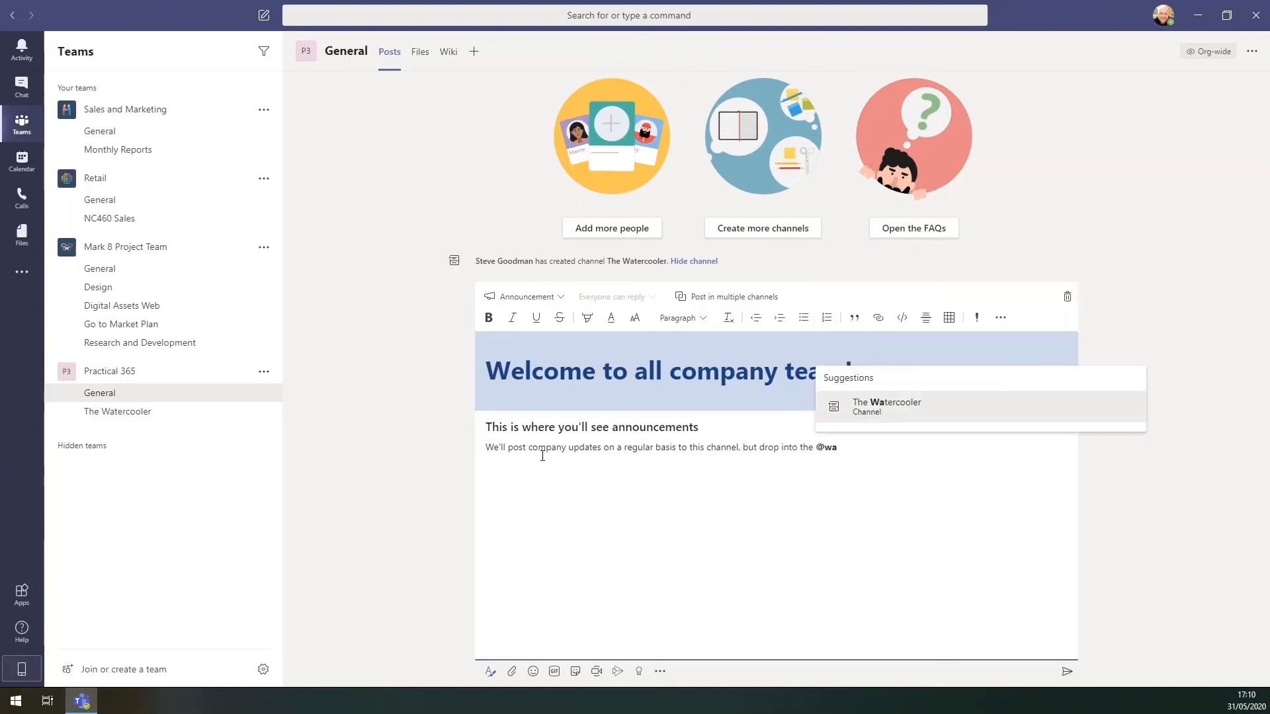
key(BackSpace)
key(BackSpace)
text(t)
key(Down)
key(Down)
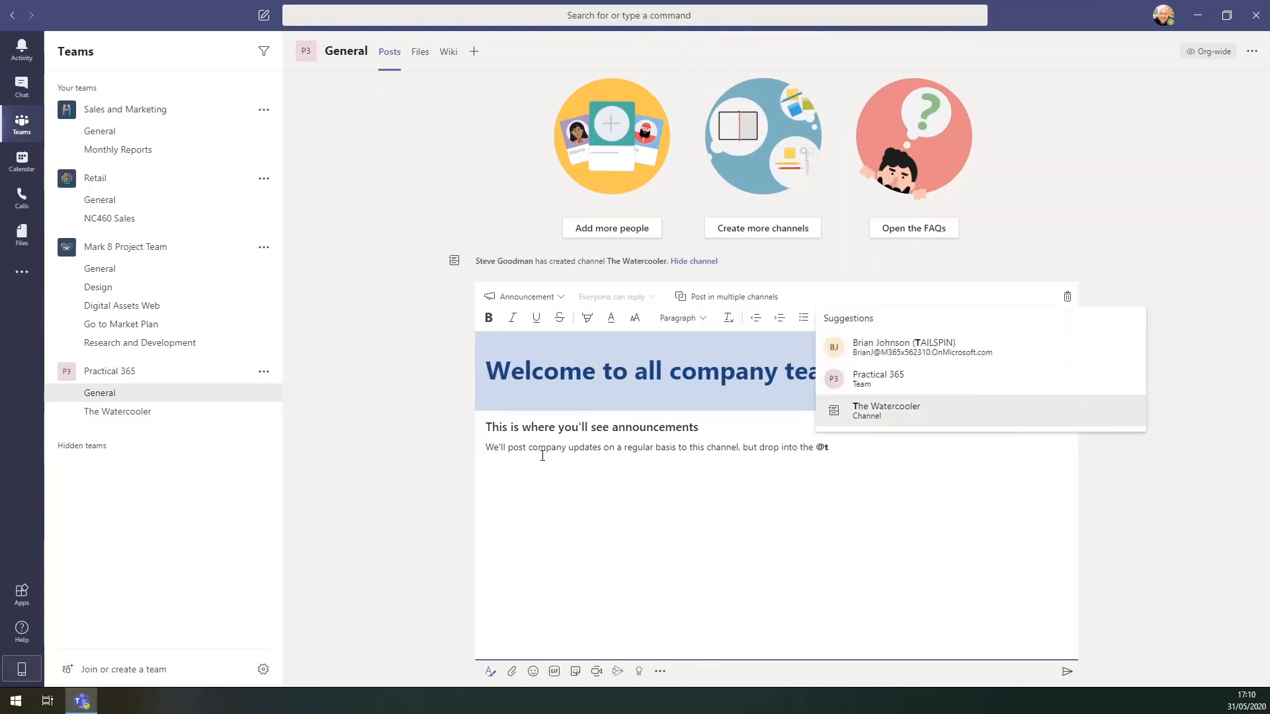
key(Return)
- Complete the announcement text with "for a chat with your colleagues" and post it to the channel
text(for )
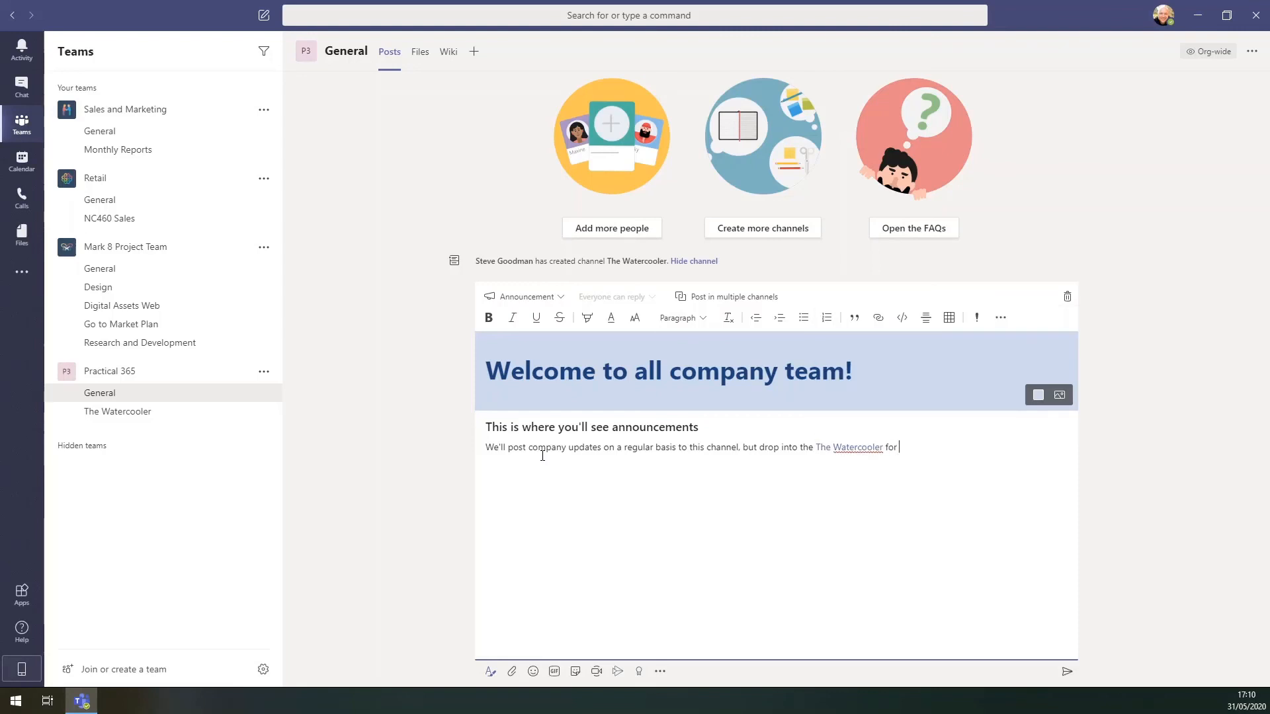
text(a chat with your colleagues)
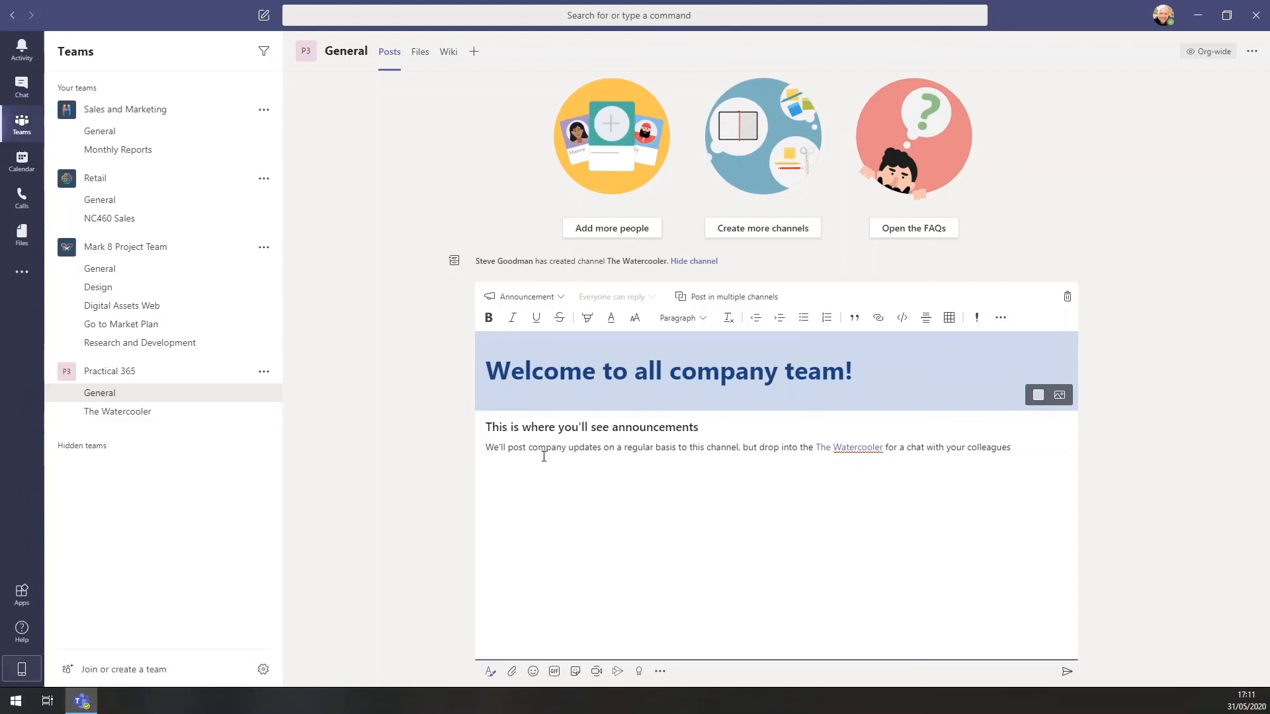
click(1066, 671)
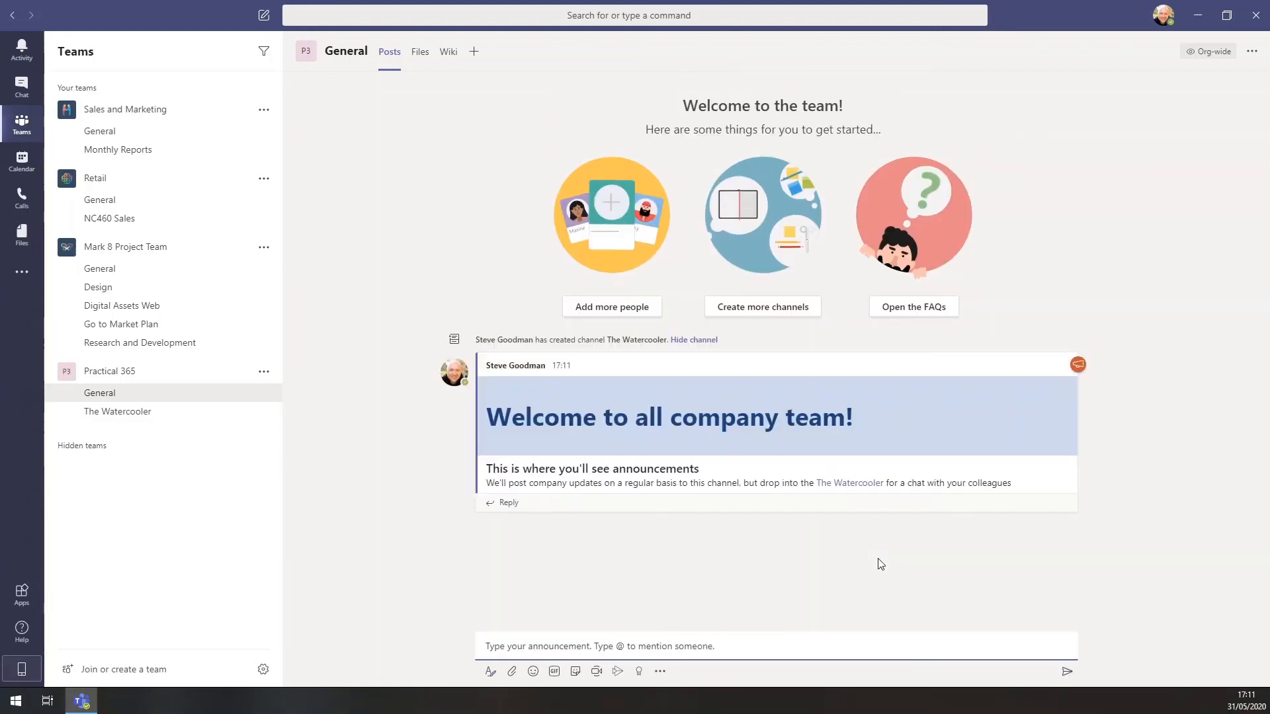